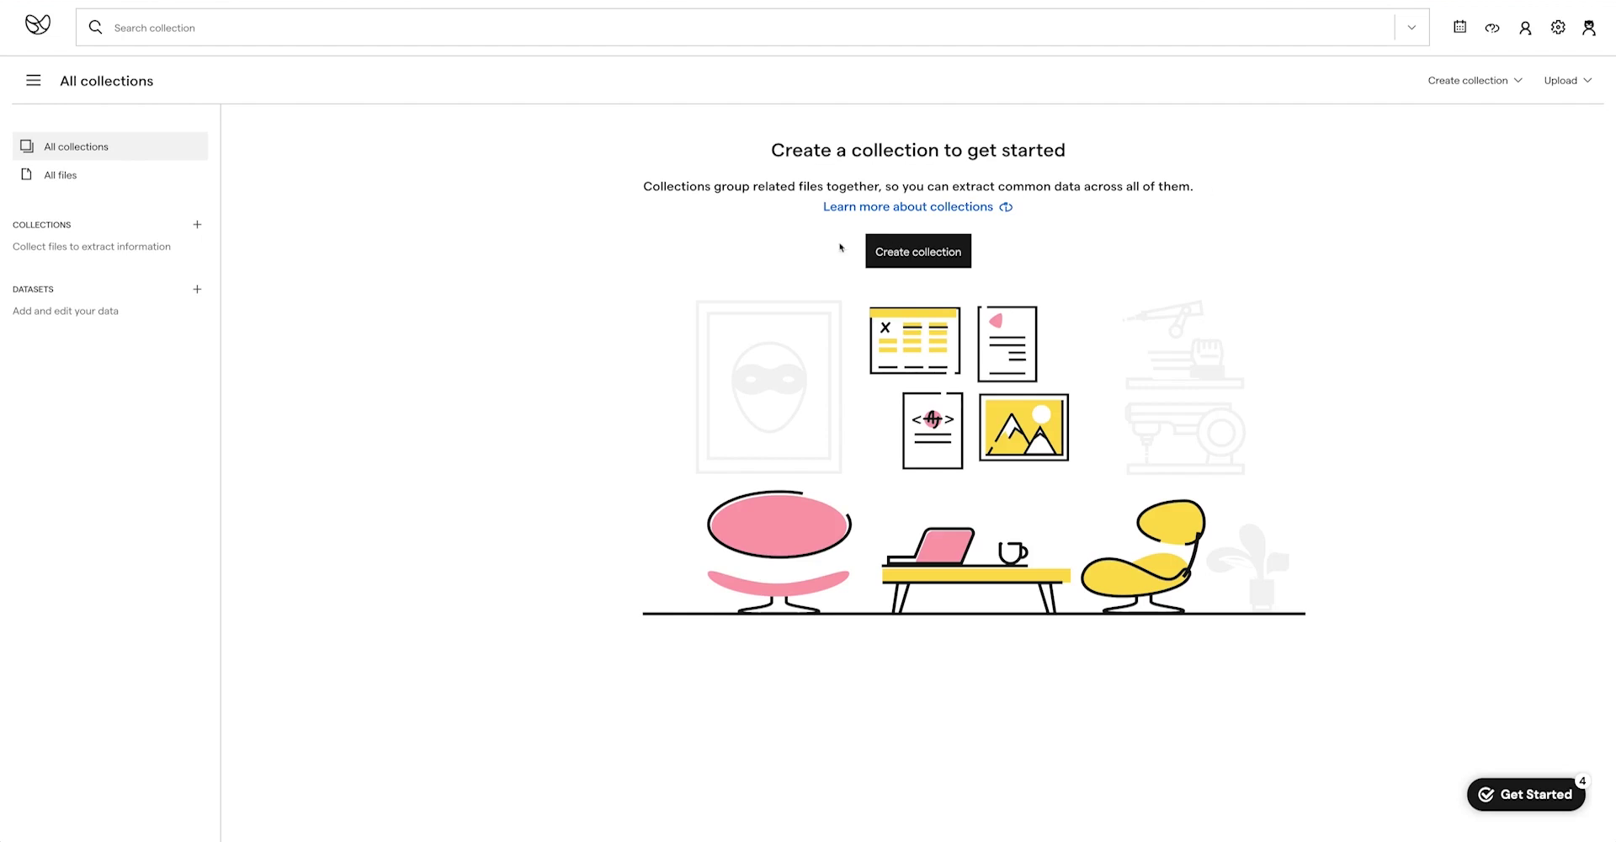
# - Create a new collection named 'Stark Statements'
pyautogui.click(197, 224)
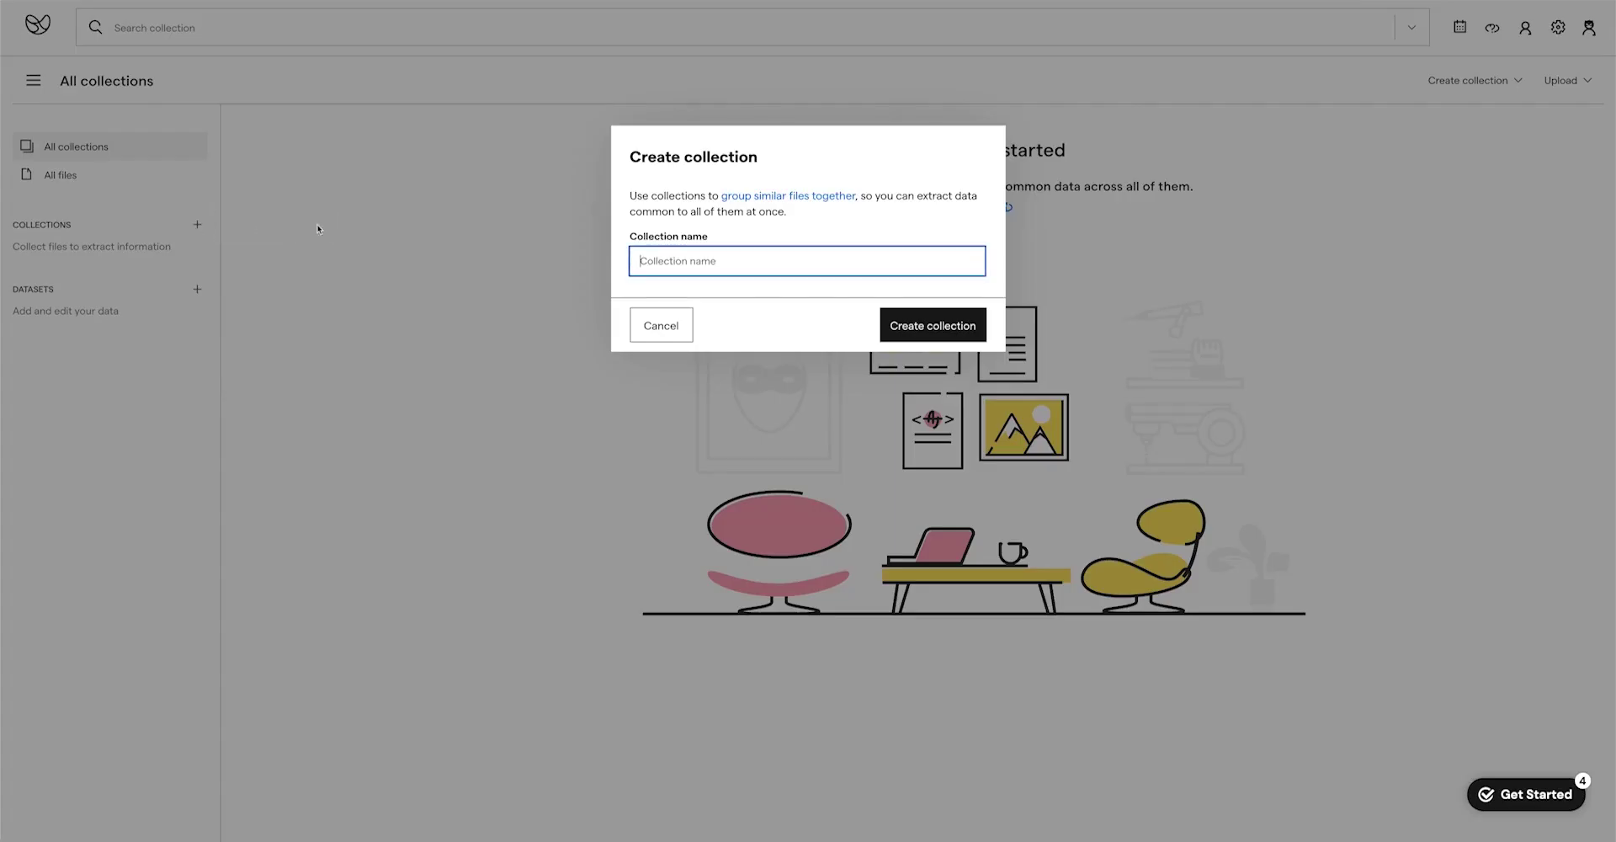
pyautogui.write('Stark Statement')
pyautogui.press('BackSpace')
pyautogui.press('BackSpace')
pyautogui.press('BackSpace')
pyautogui.press('BackSpace')
pyautogui.write('tements')
pyautogui.click(925, 332)
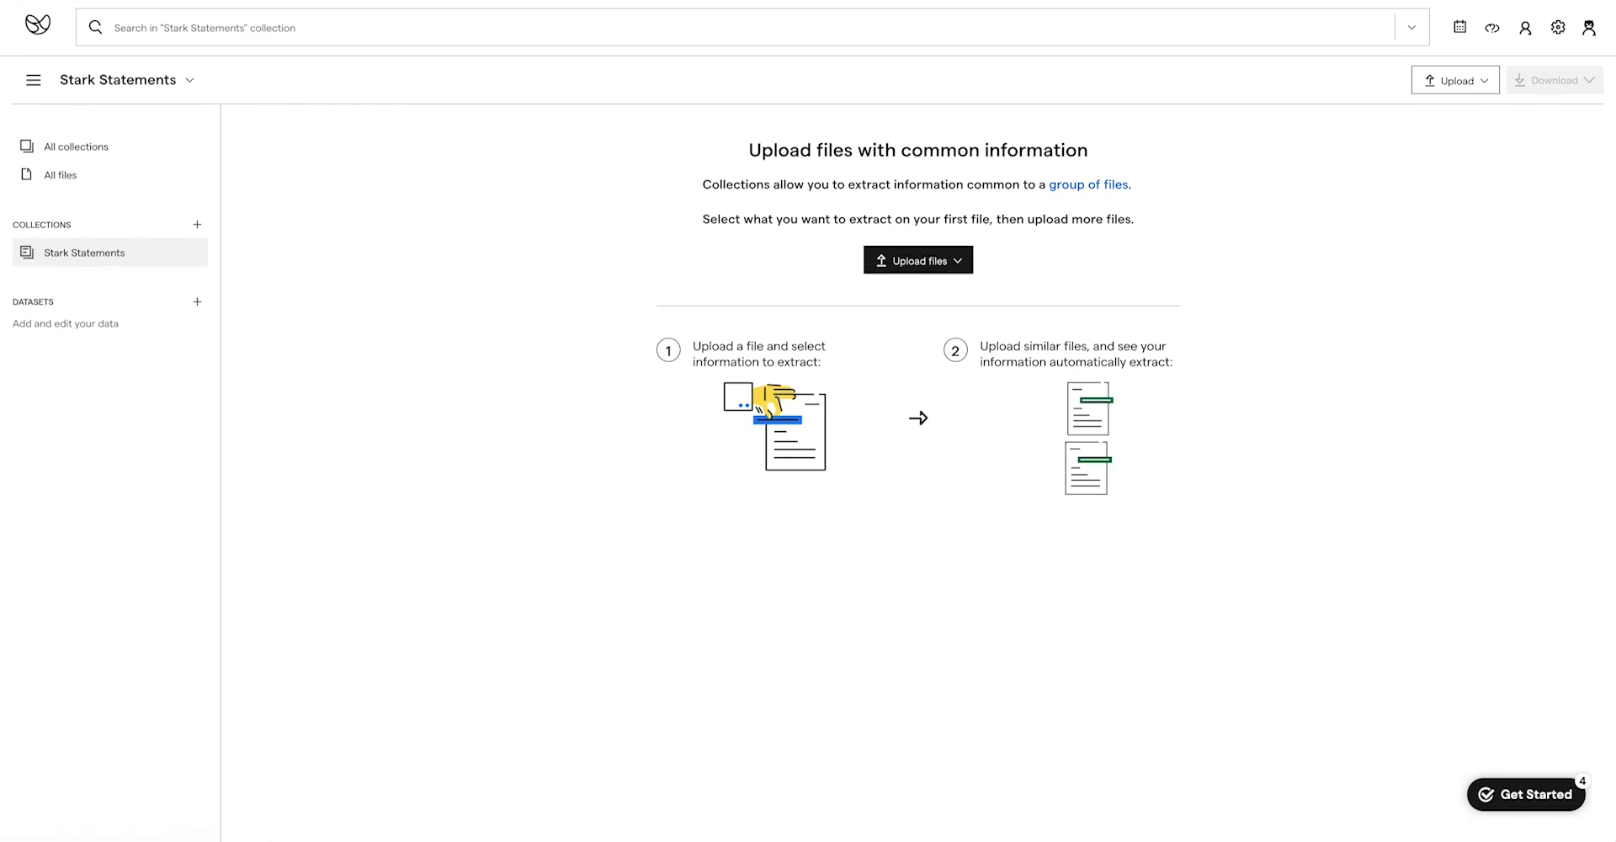
# - Upload statement_000.pdf through statement_015.pdf into the collection
pyautogui.moveTo(1608, 168); pyautogui.dragTo(951, 358)
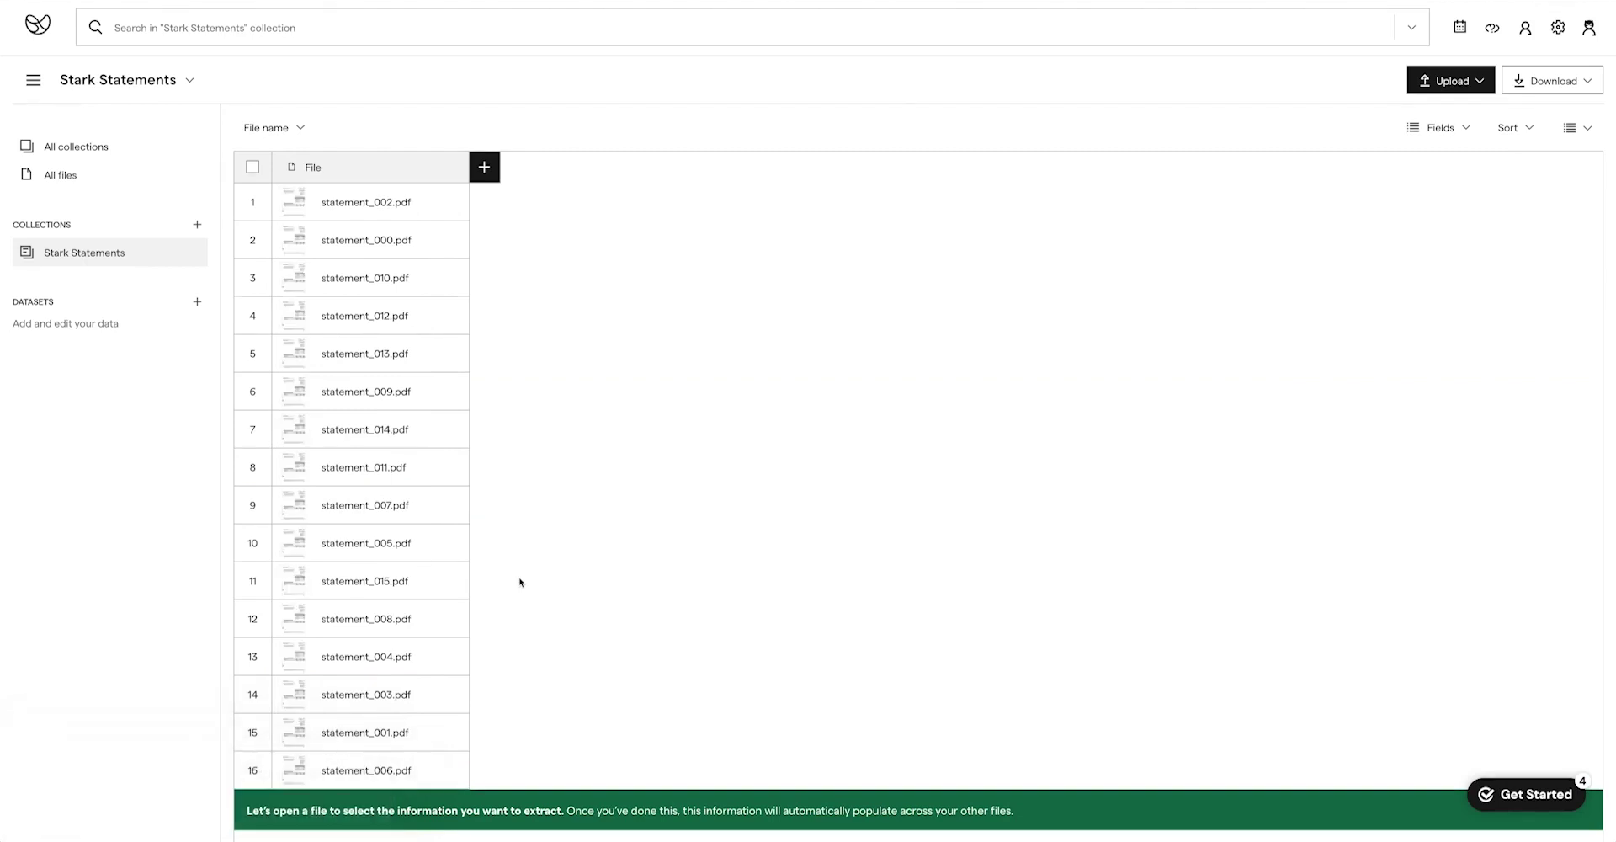
# - Define a 'Beneficiary name' field from the beneficiary name on statement_002.pdf, then close the viewer
pyautogui.doubleClick(366, 210)
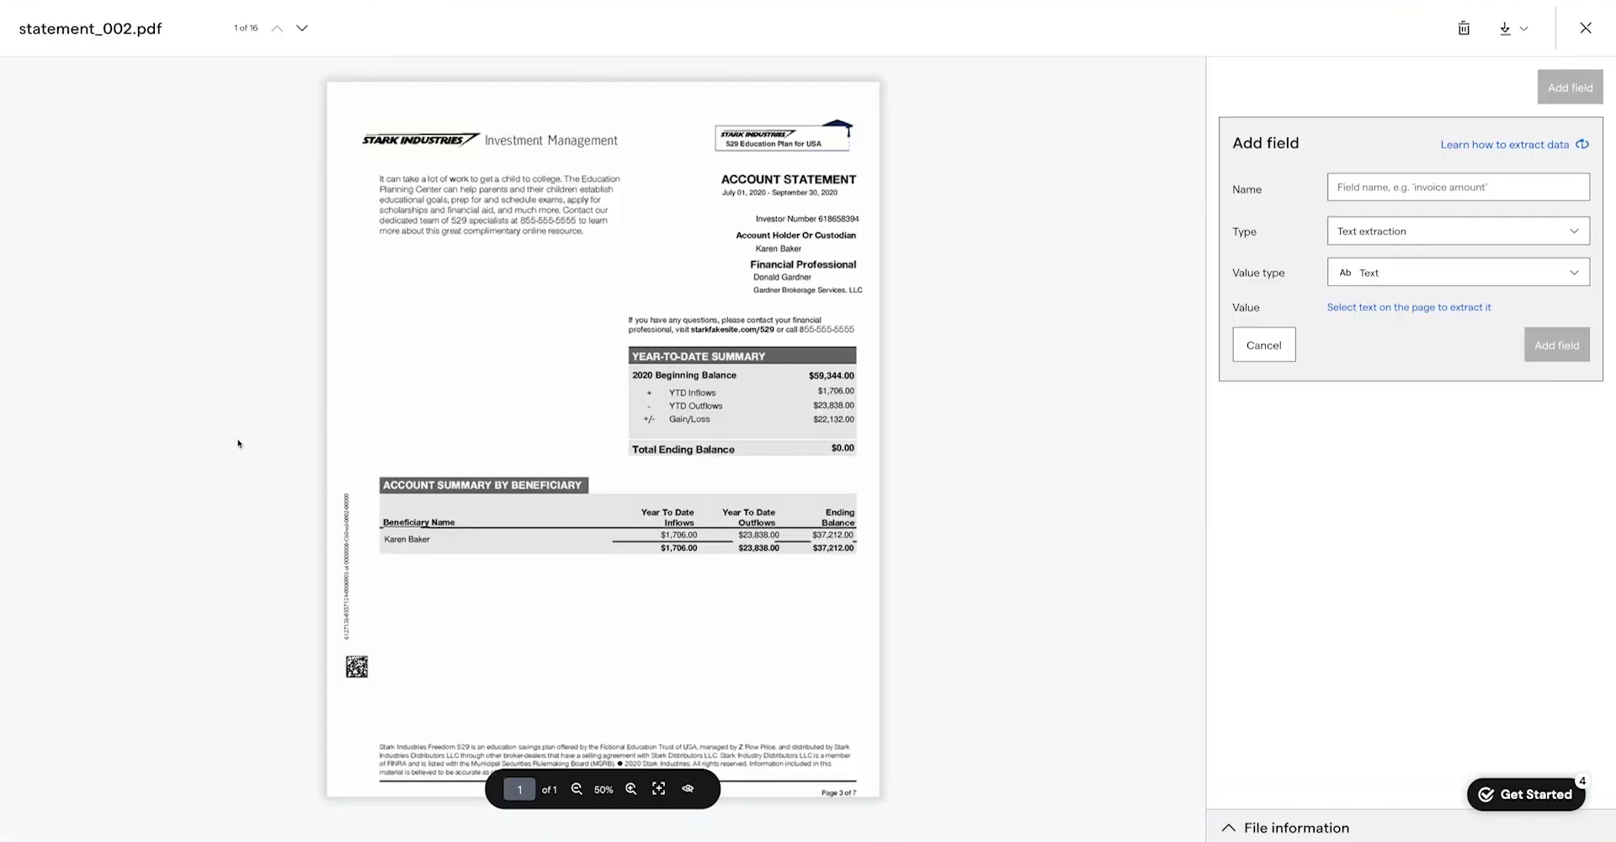
pyautogui.moveTo(383, 539); pyautogui.dragTo(466, 559)
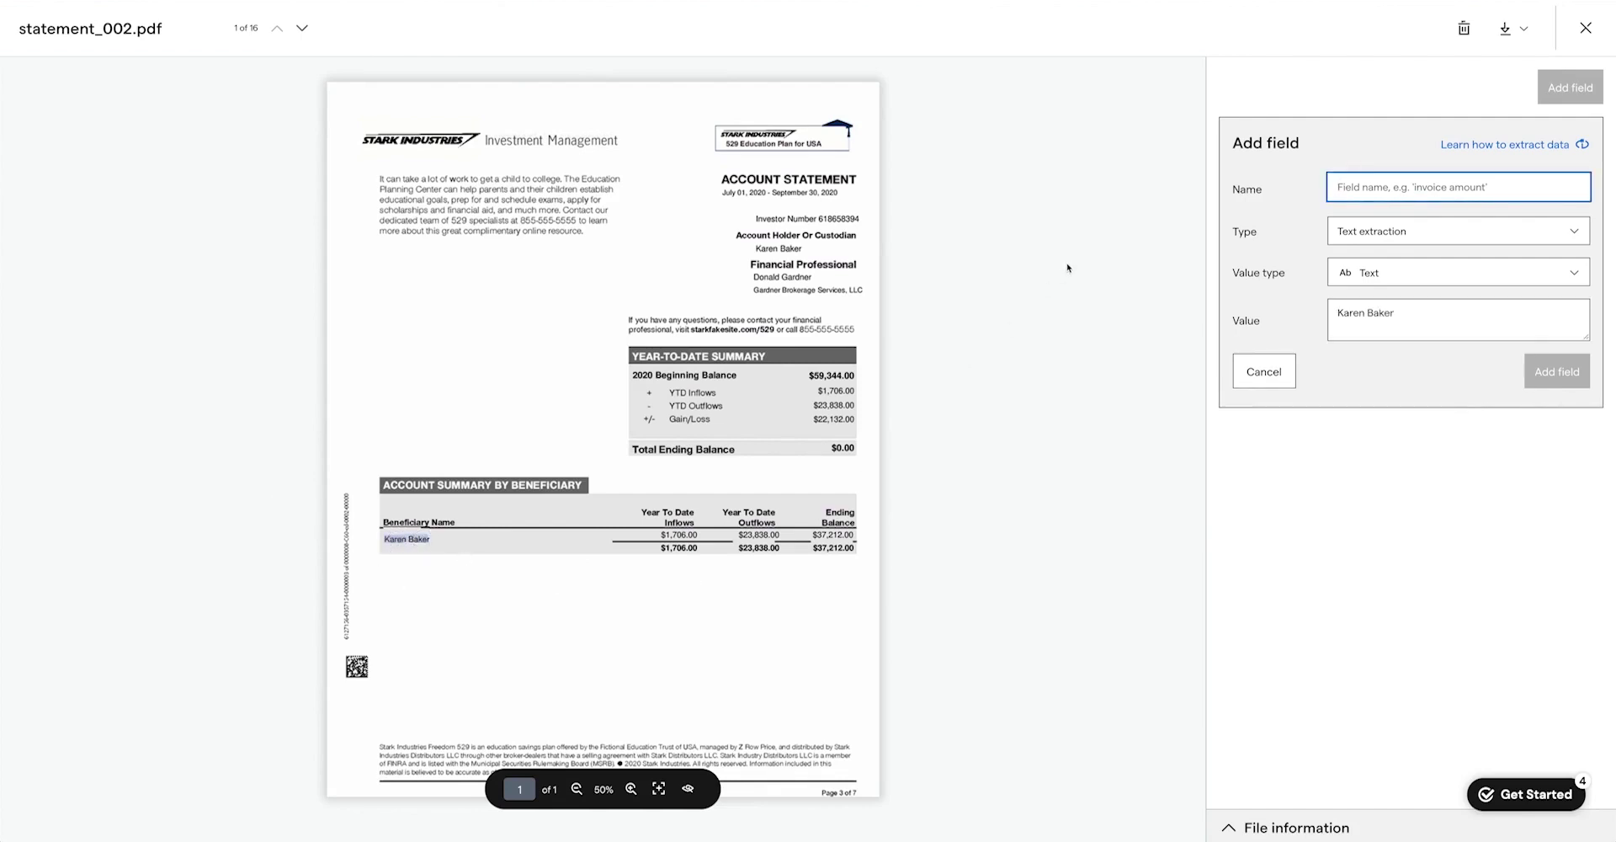
pyautogui.write('Benfefi')
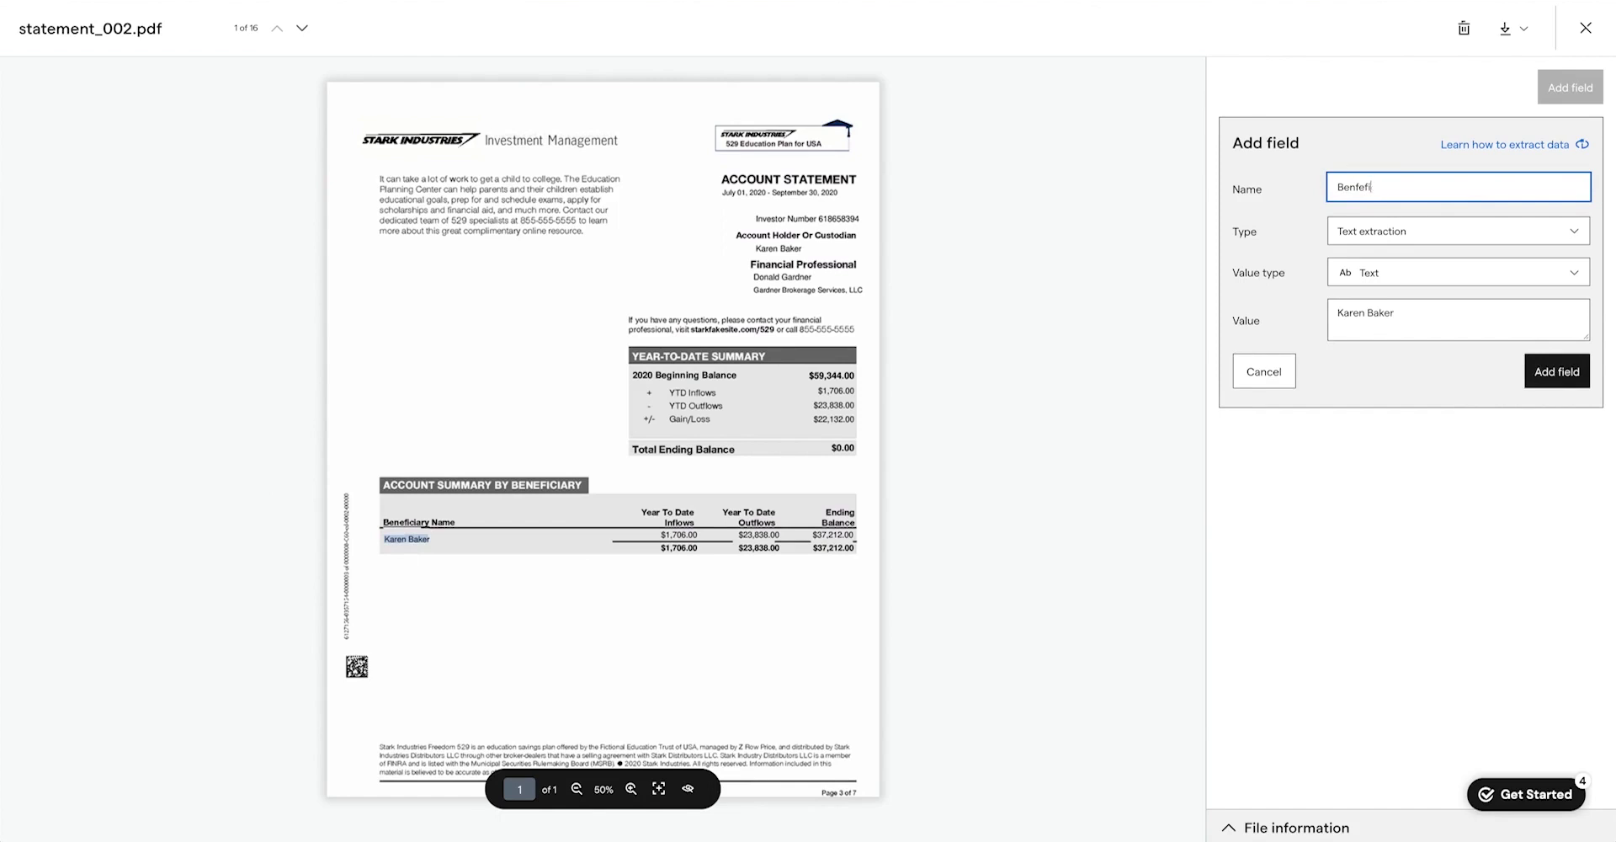
pyautogui.press('BackSpace')
pyautogui.press('BackSpace')
pyautogui.press('BackSpace')
pyautogui.press('BackSpace')
pyautogui.write('eficiary name')
pyautogui.click(1557, 372)
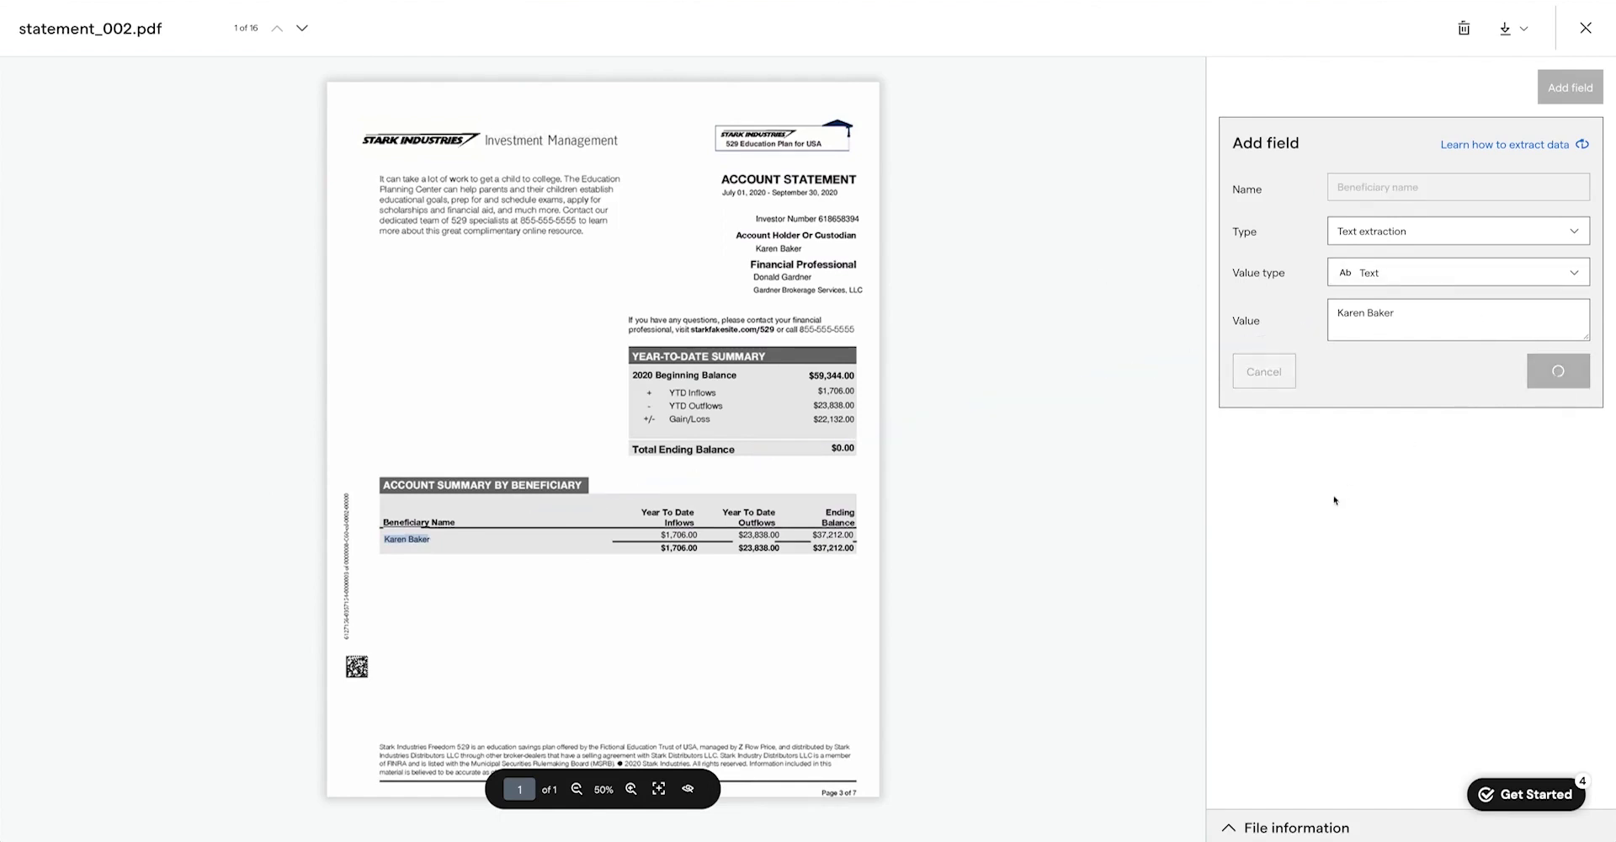
pyautogui.click(1586, 27)
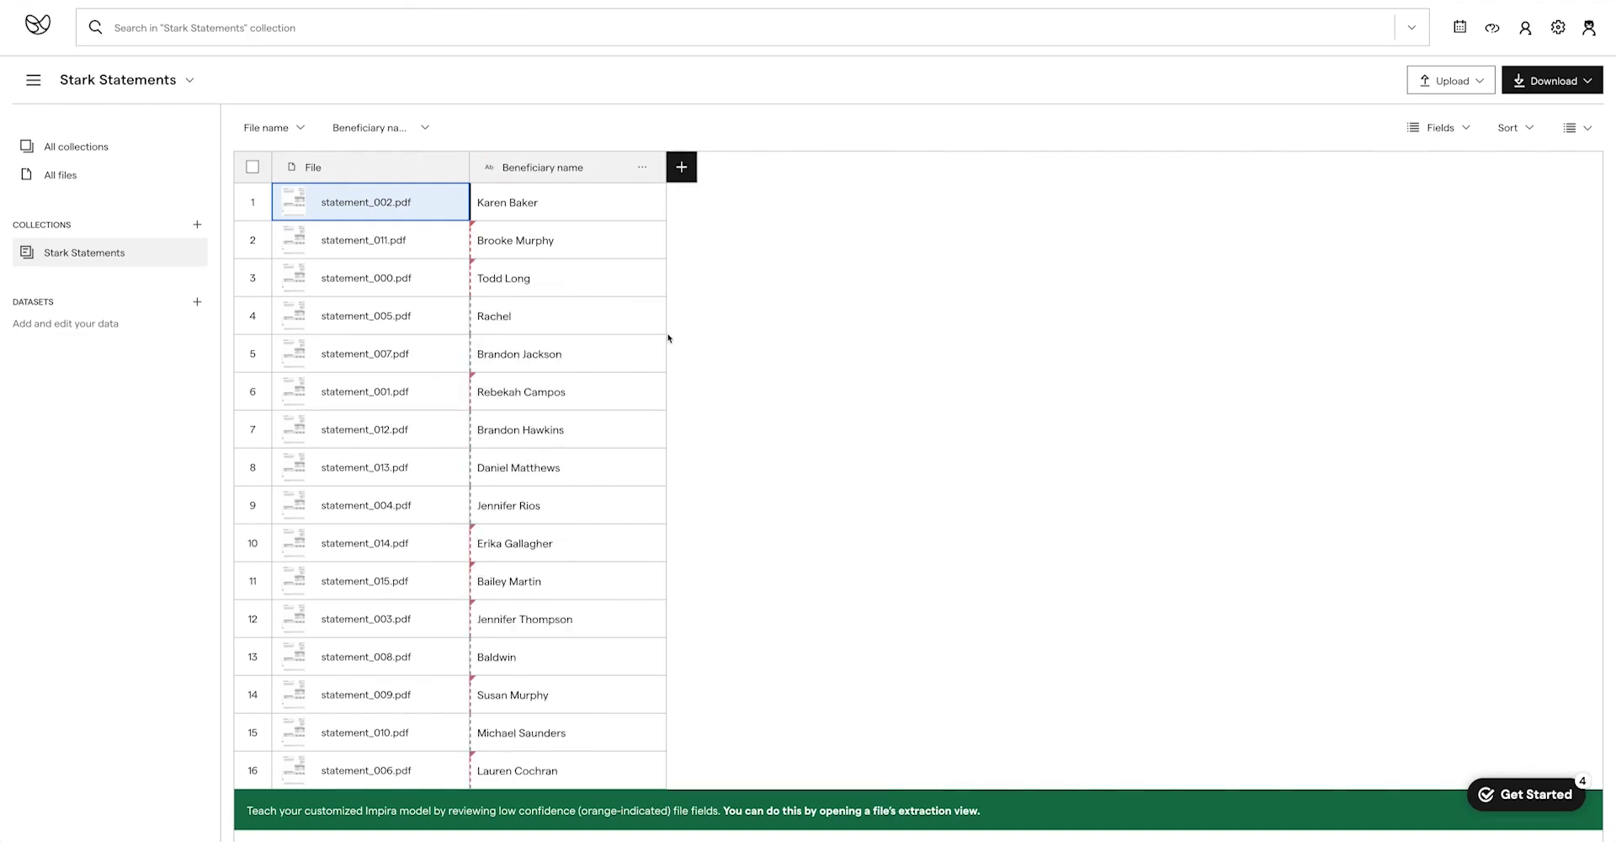
pyautogui.moveTo(473, 245)
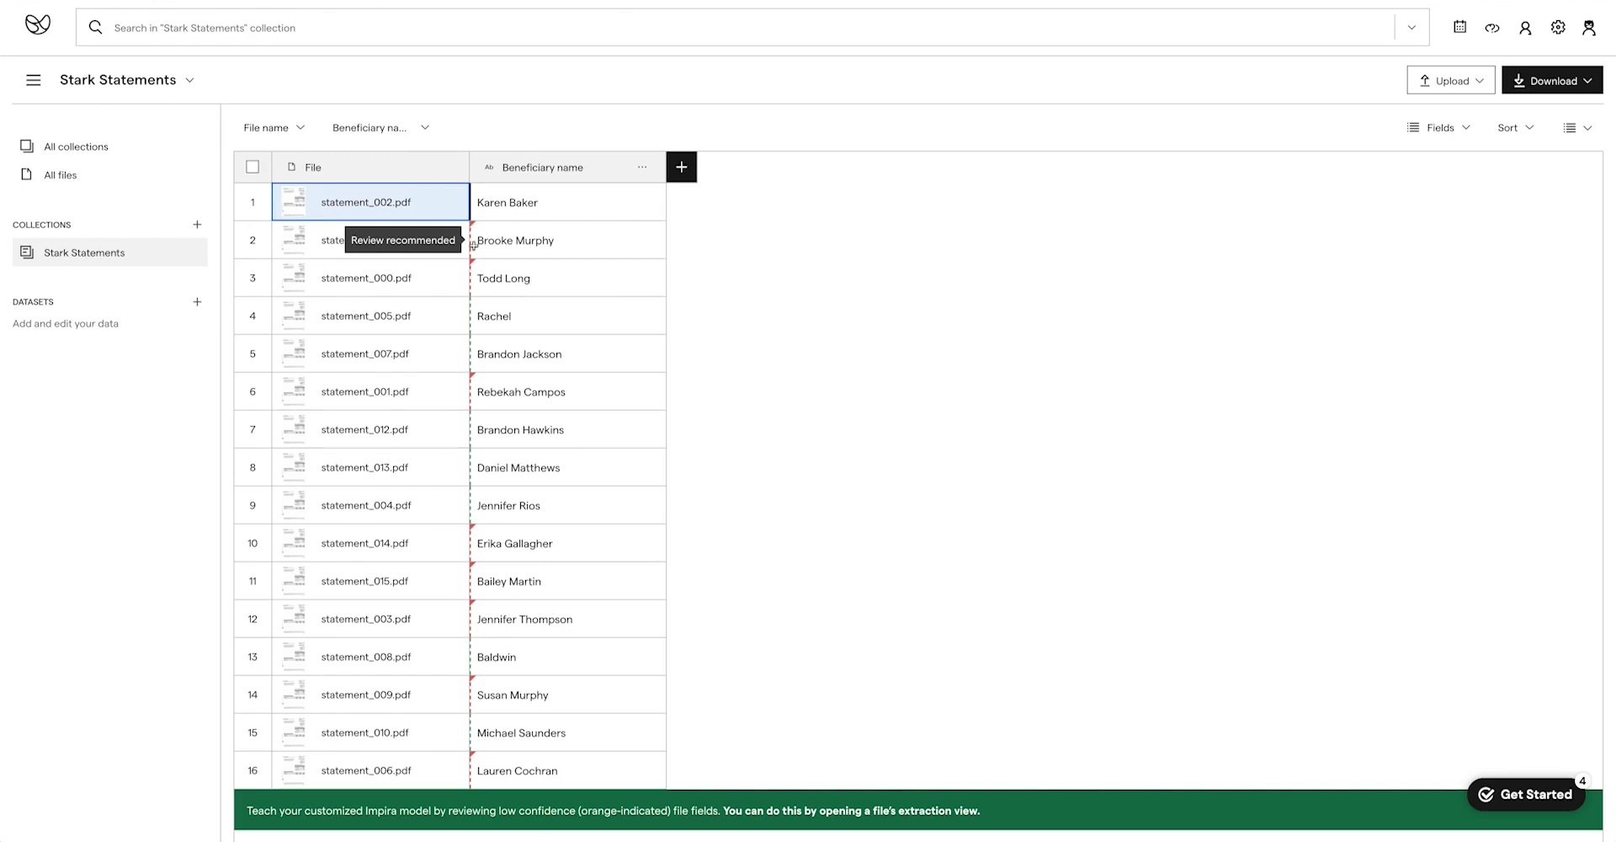
# - Confirm statement_011.pdf's predicted beneficiary name, then open statement_005.pdf
pyautogui.doubleClick(554, 240)
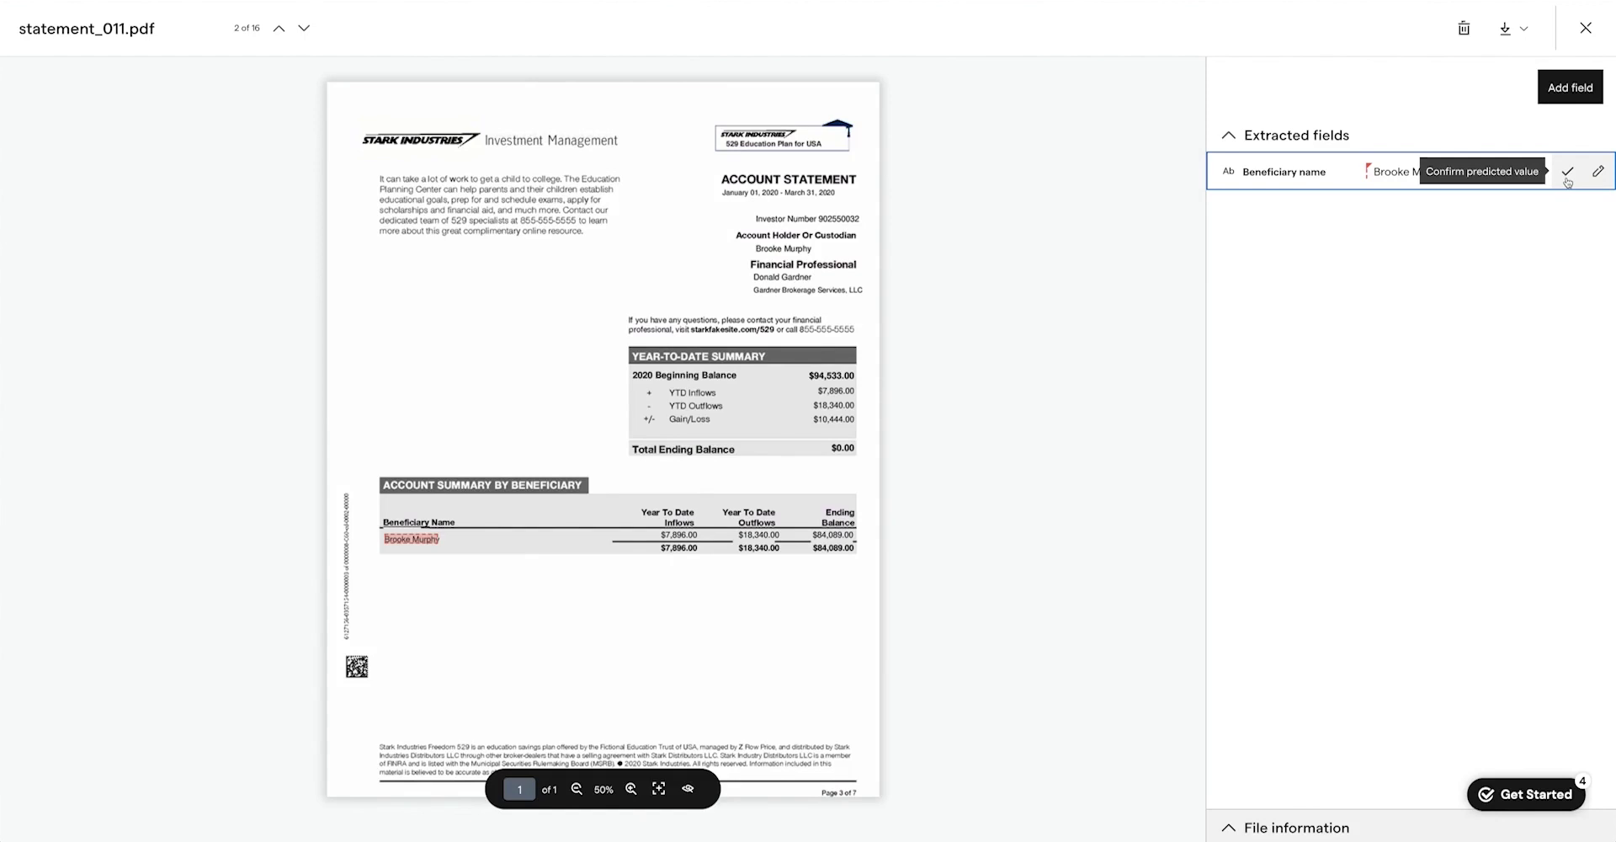
pyautogui.click(1567, 173)
pyautogui.click(1568, 173)
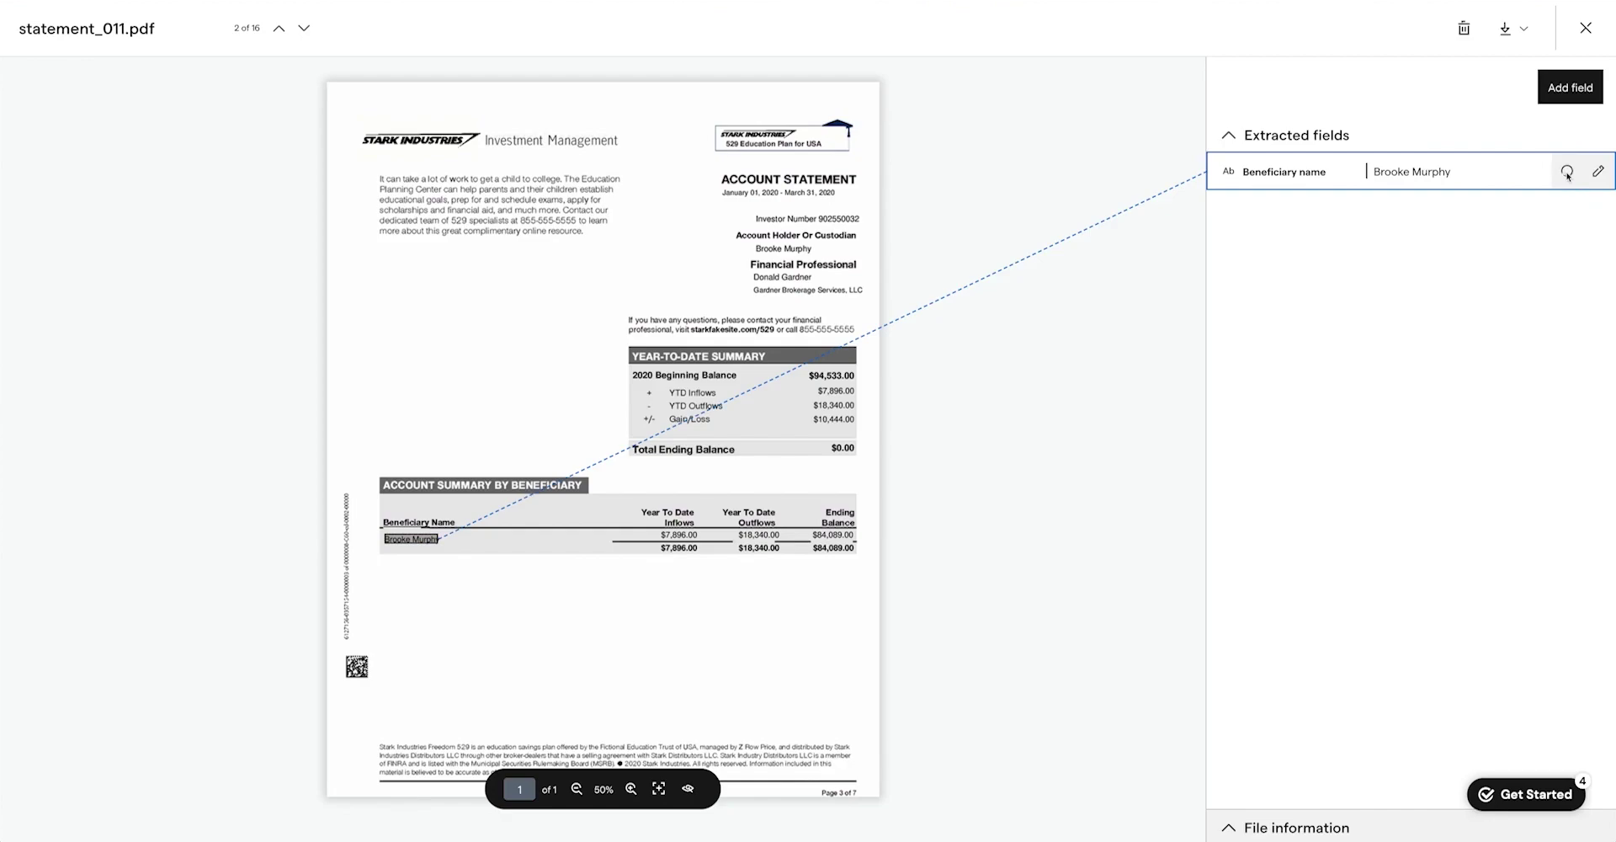
pyautogui.click(1586, 28)
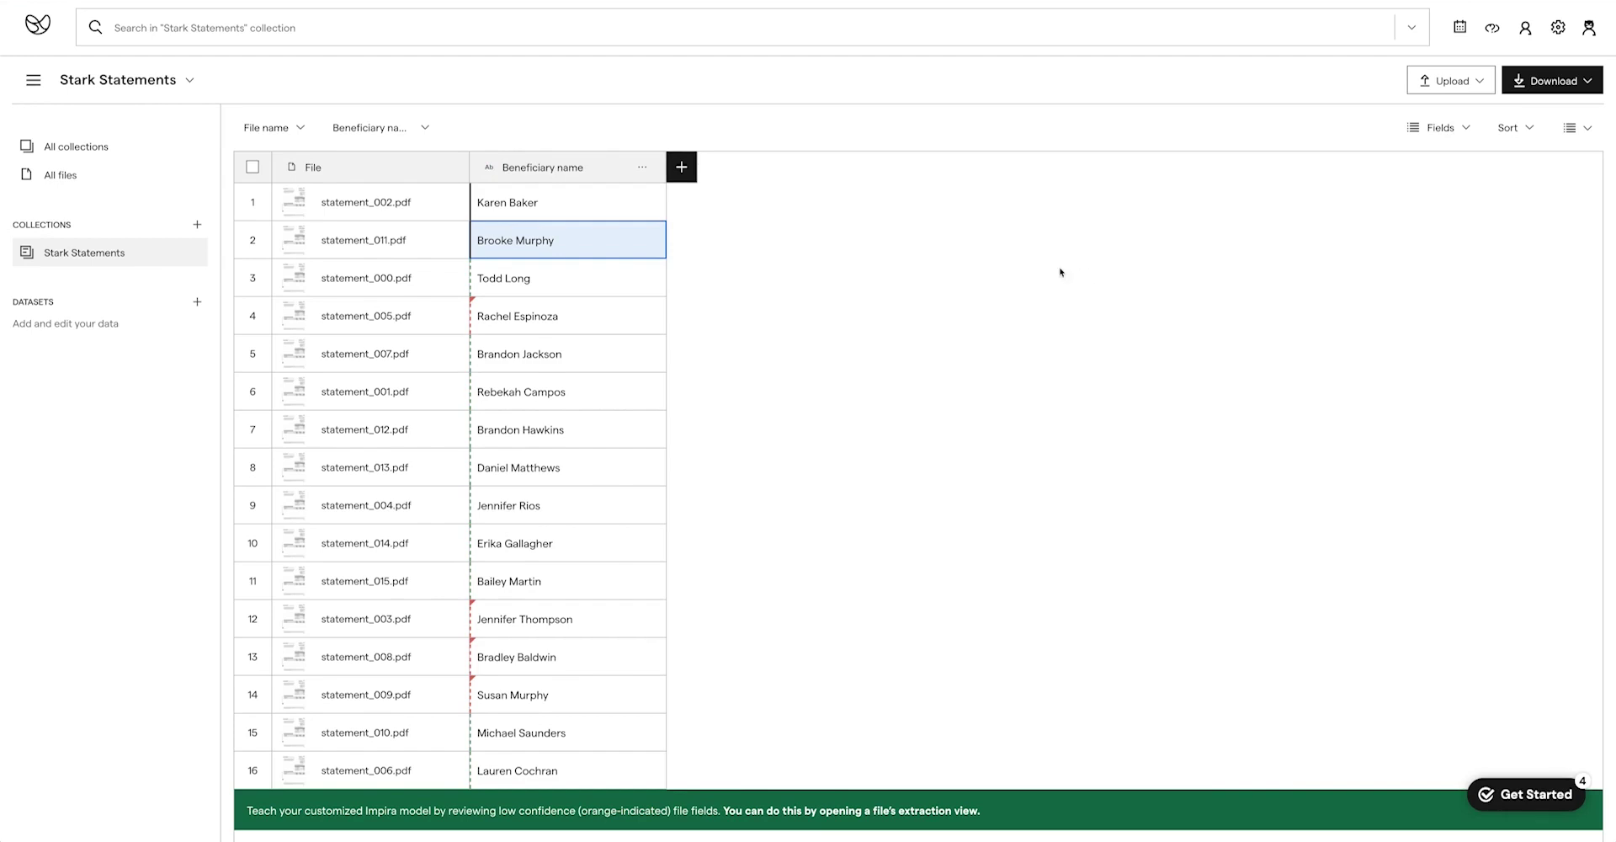
pyautogui.moveTo(473, 279)
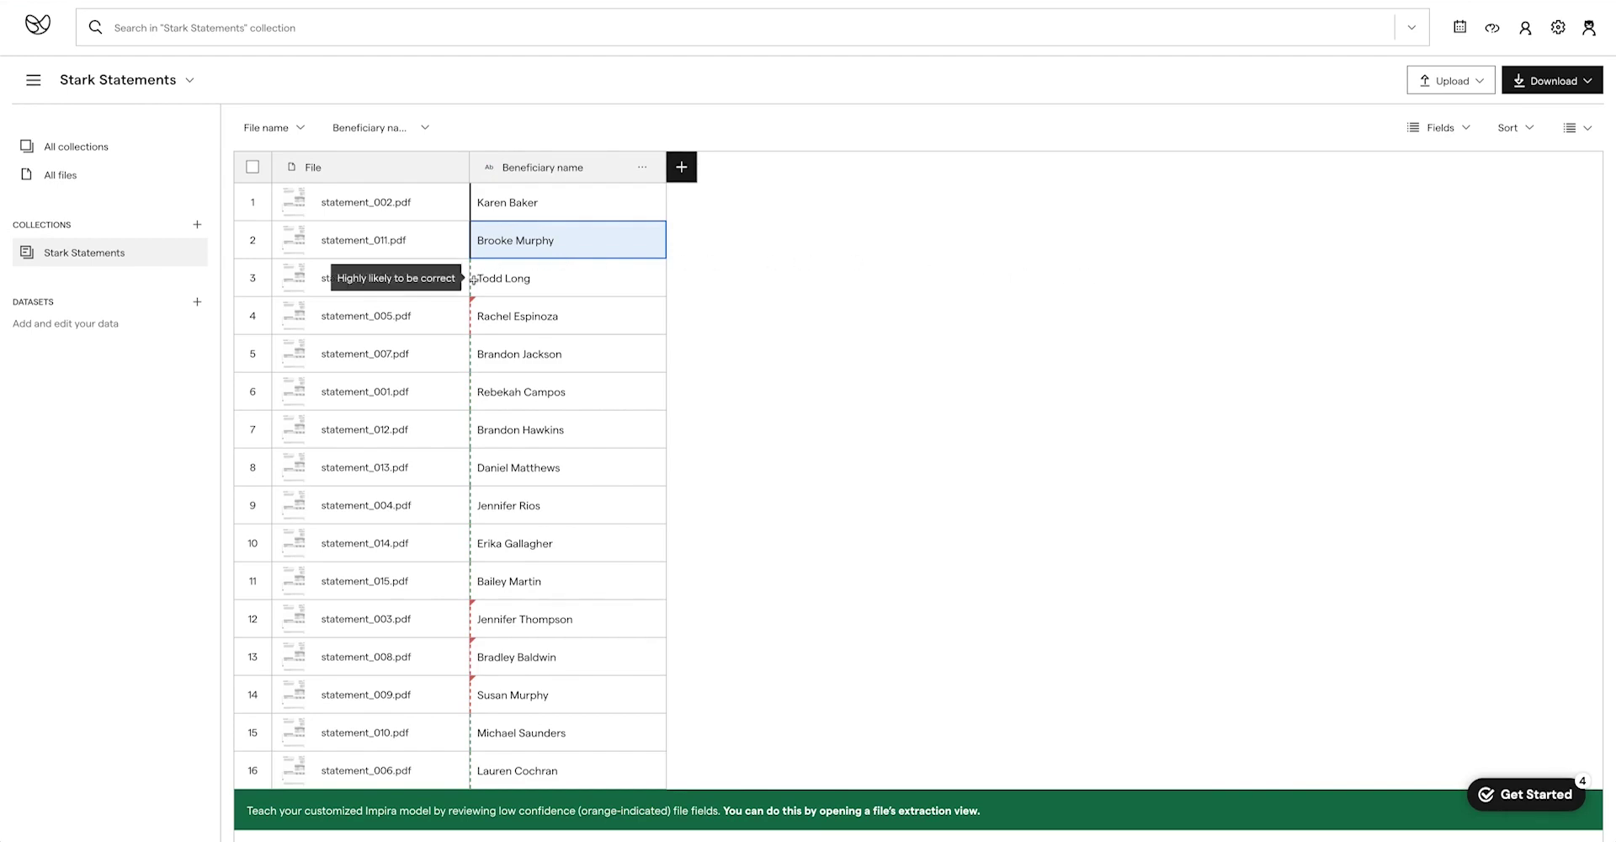
pyautogui.click(473, 305)
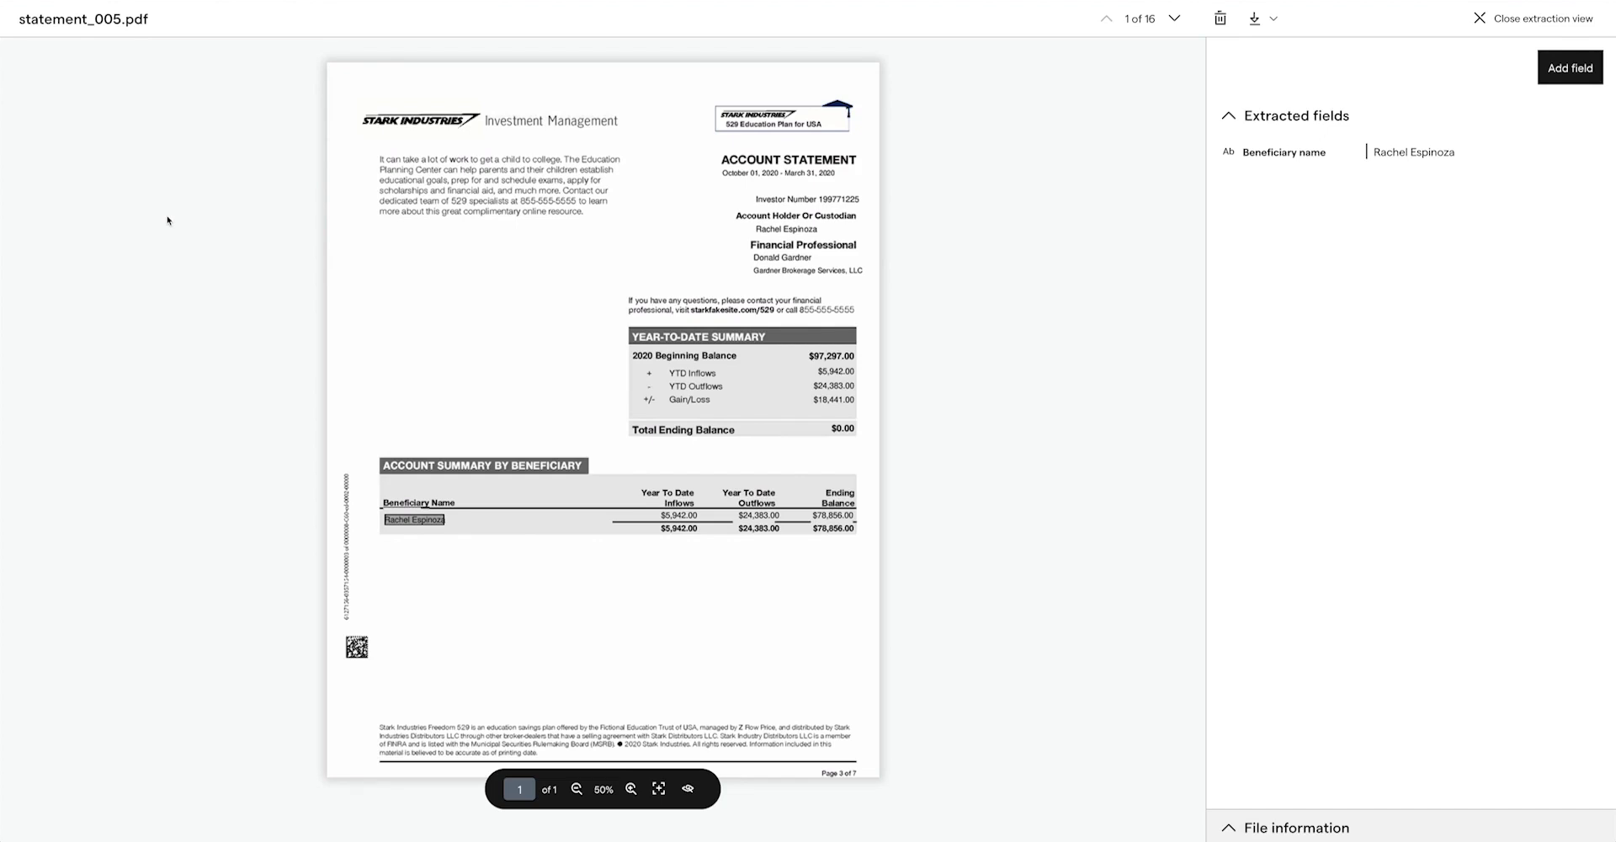
# - Add 'Quarter' and 'Investor Number' fields from the statement's date range and investor number
pyautogui.moveTo(708, 176); pyautogui.dragTo(837, 177)
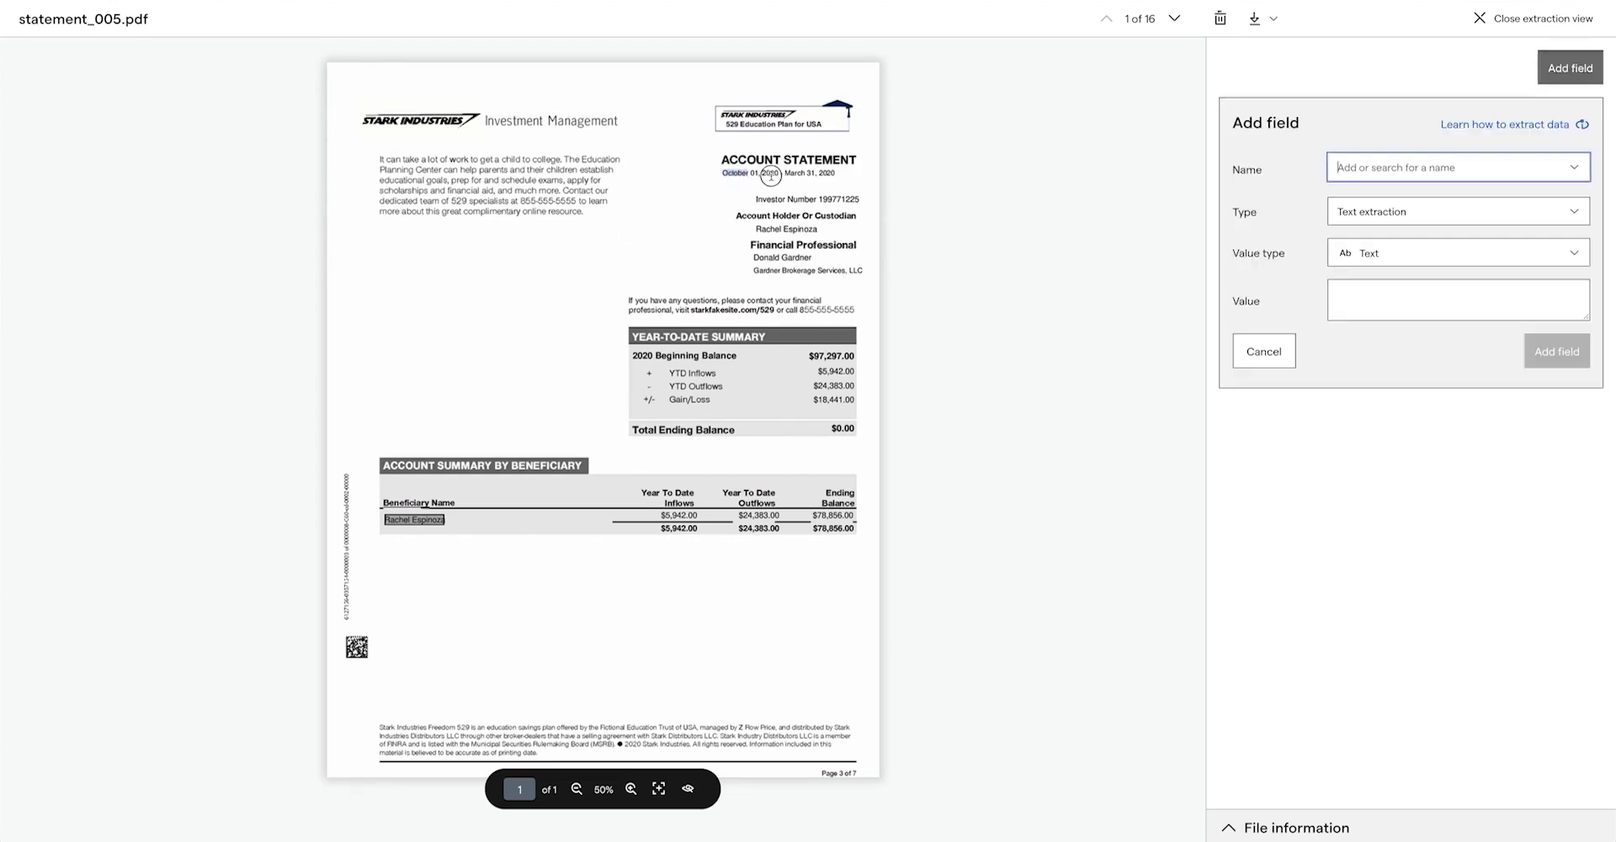
pyautogui.write('Quarter')
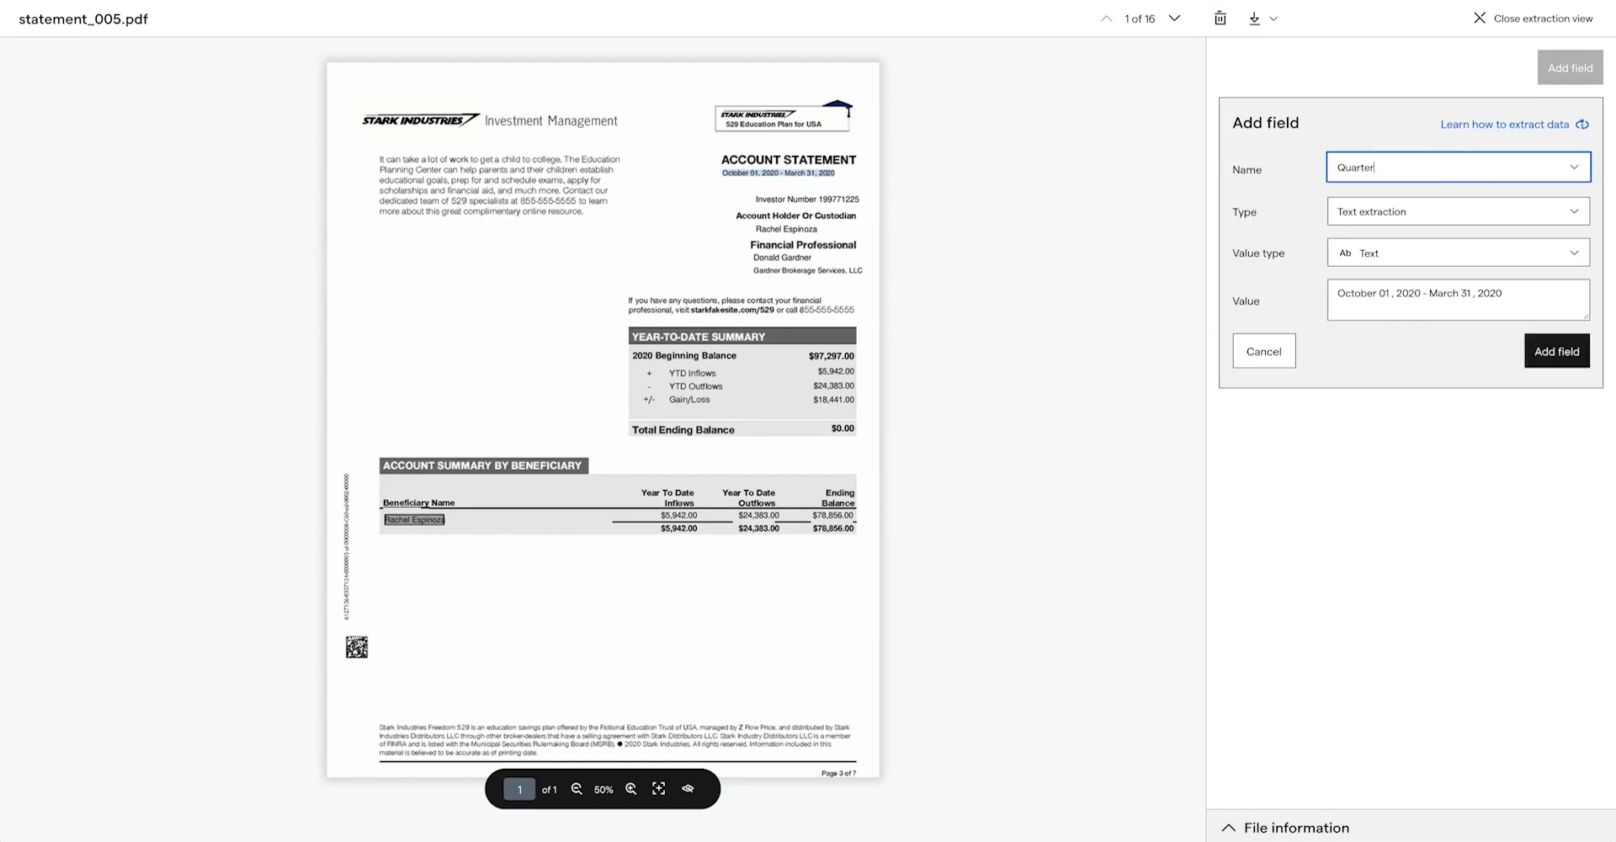
pyautogui.click(1556, 351)
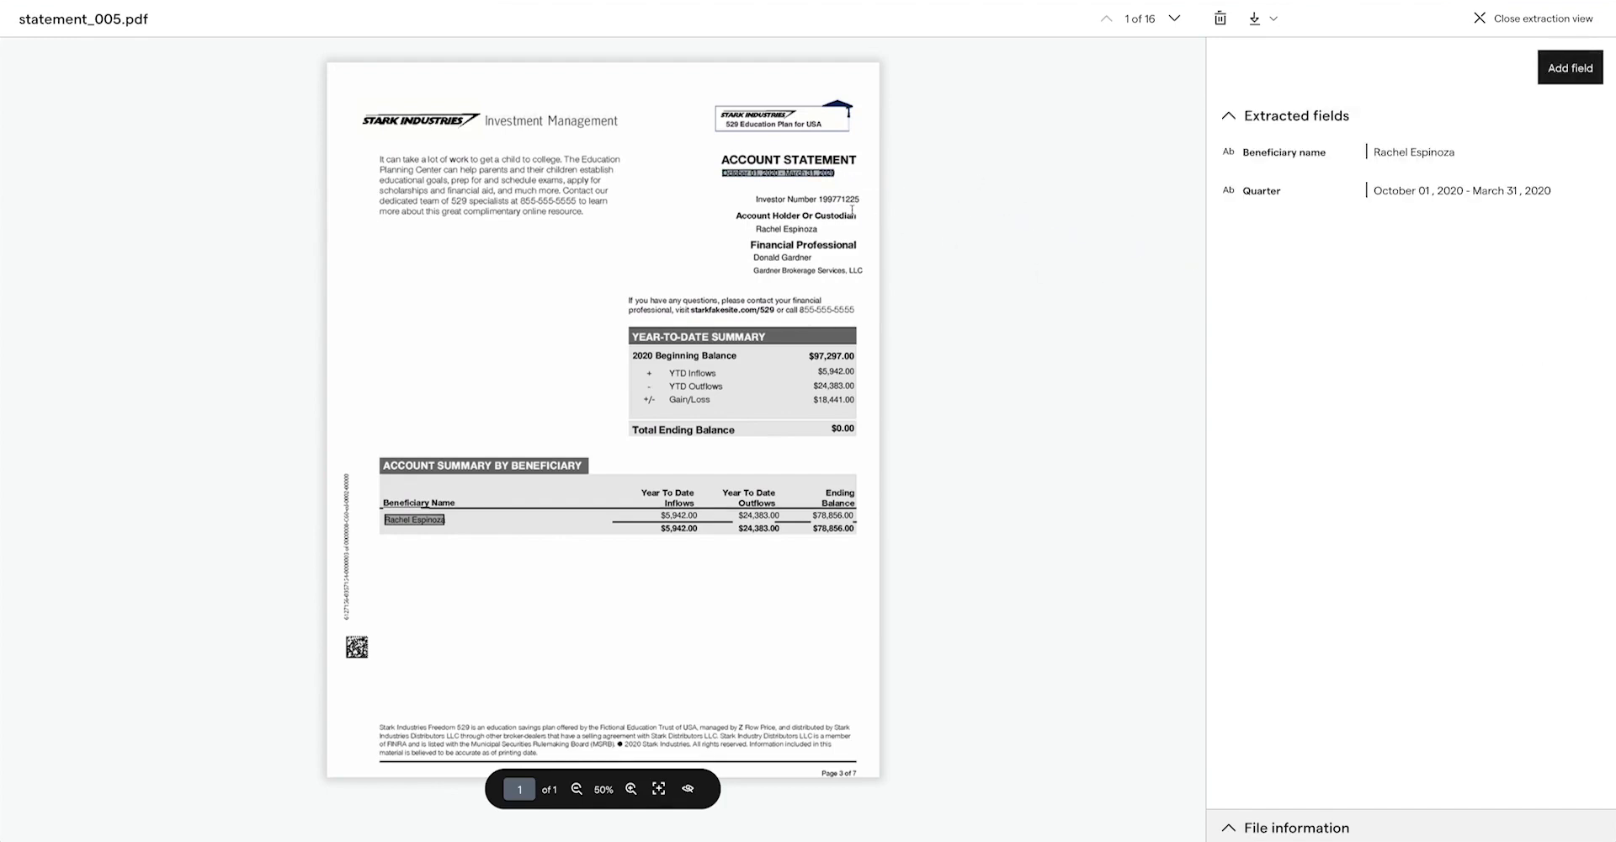
pyautogui.moveTo(860, 199); pyautogui.dragTo(819, 200)
pyautogui.write('Invest')
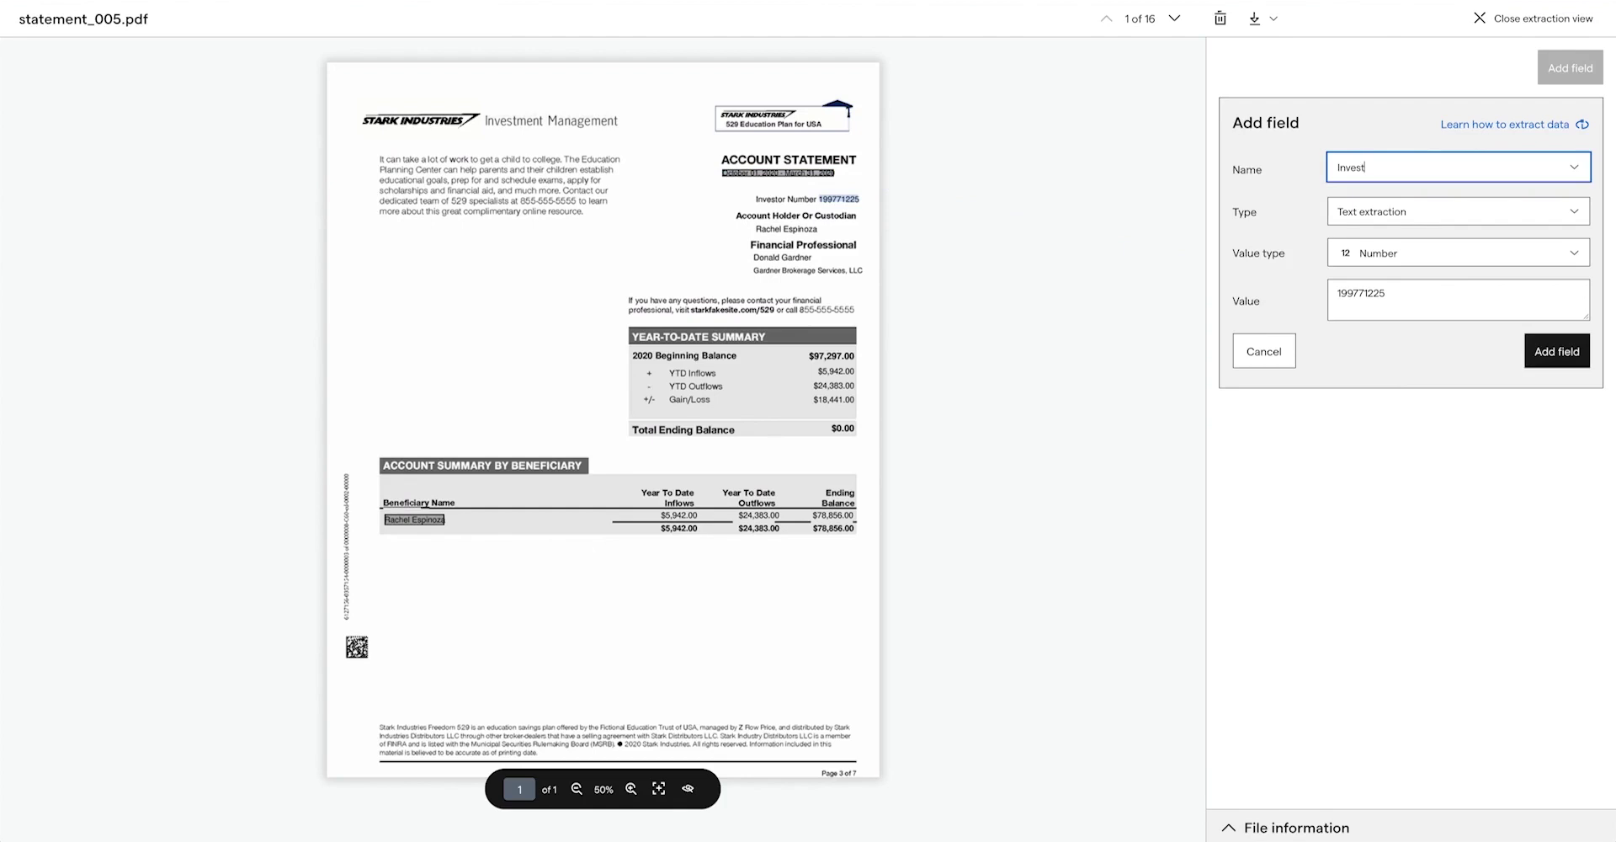
pyautogui.write('or Number')
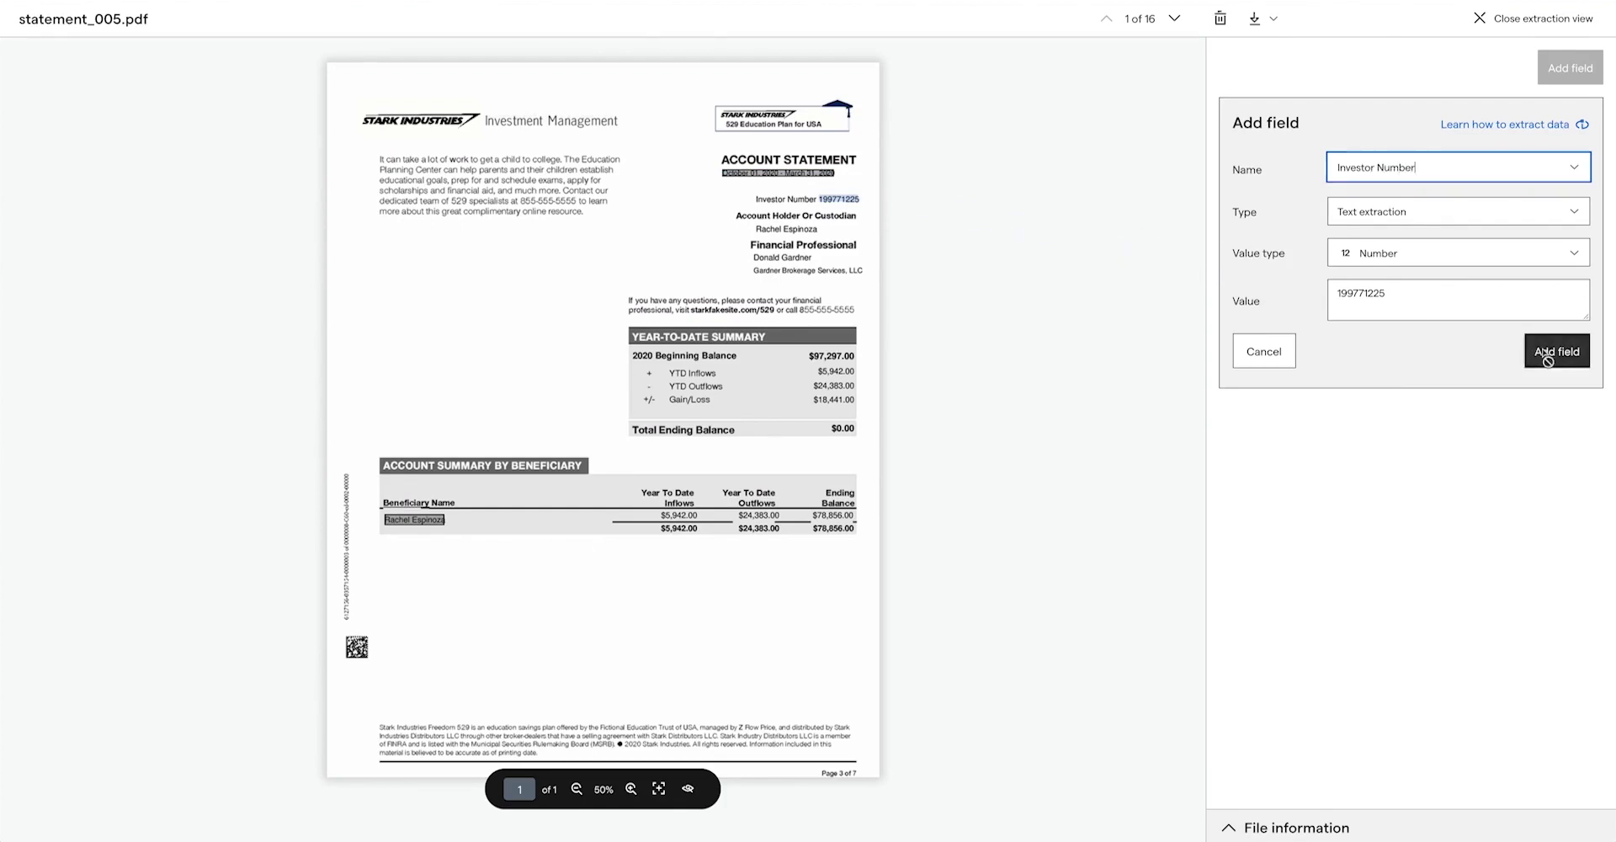
pyautogui.click(1549, 352)
# - Add 'Beginning Balance' and 'Ending Balance' fields from the statement's balance amounts
pyautogui.moveTo(857, 352); pyautogui.dragTo(809, 361)
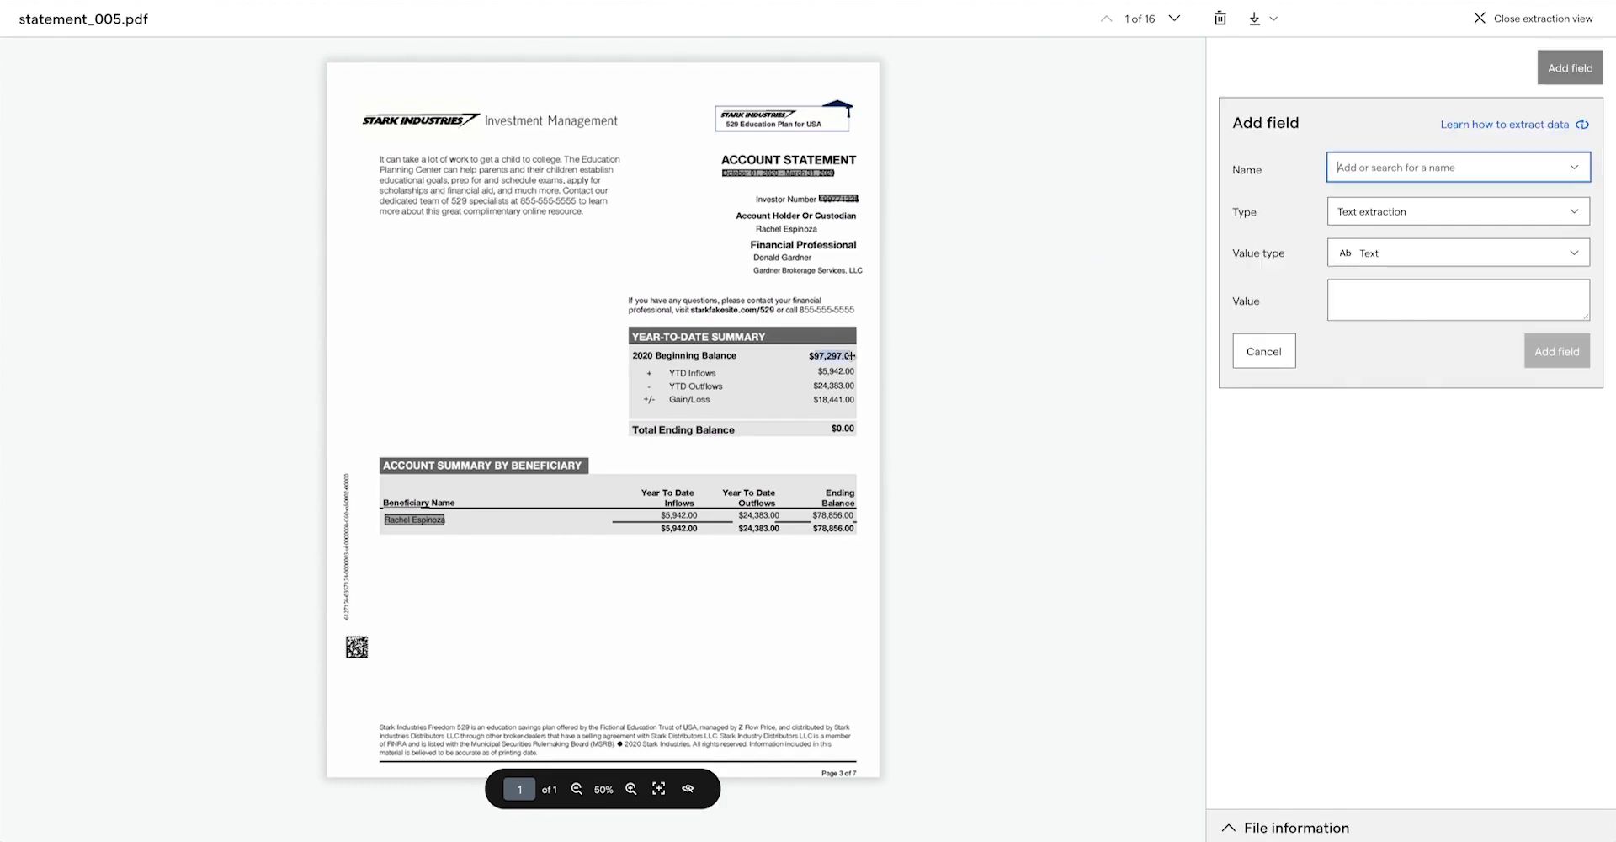
pyautogui.write('Begni')
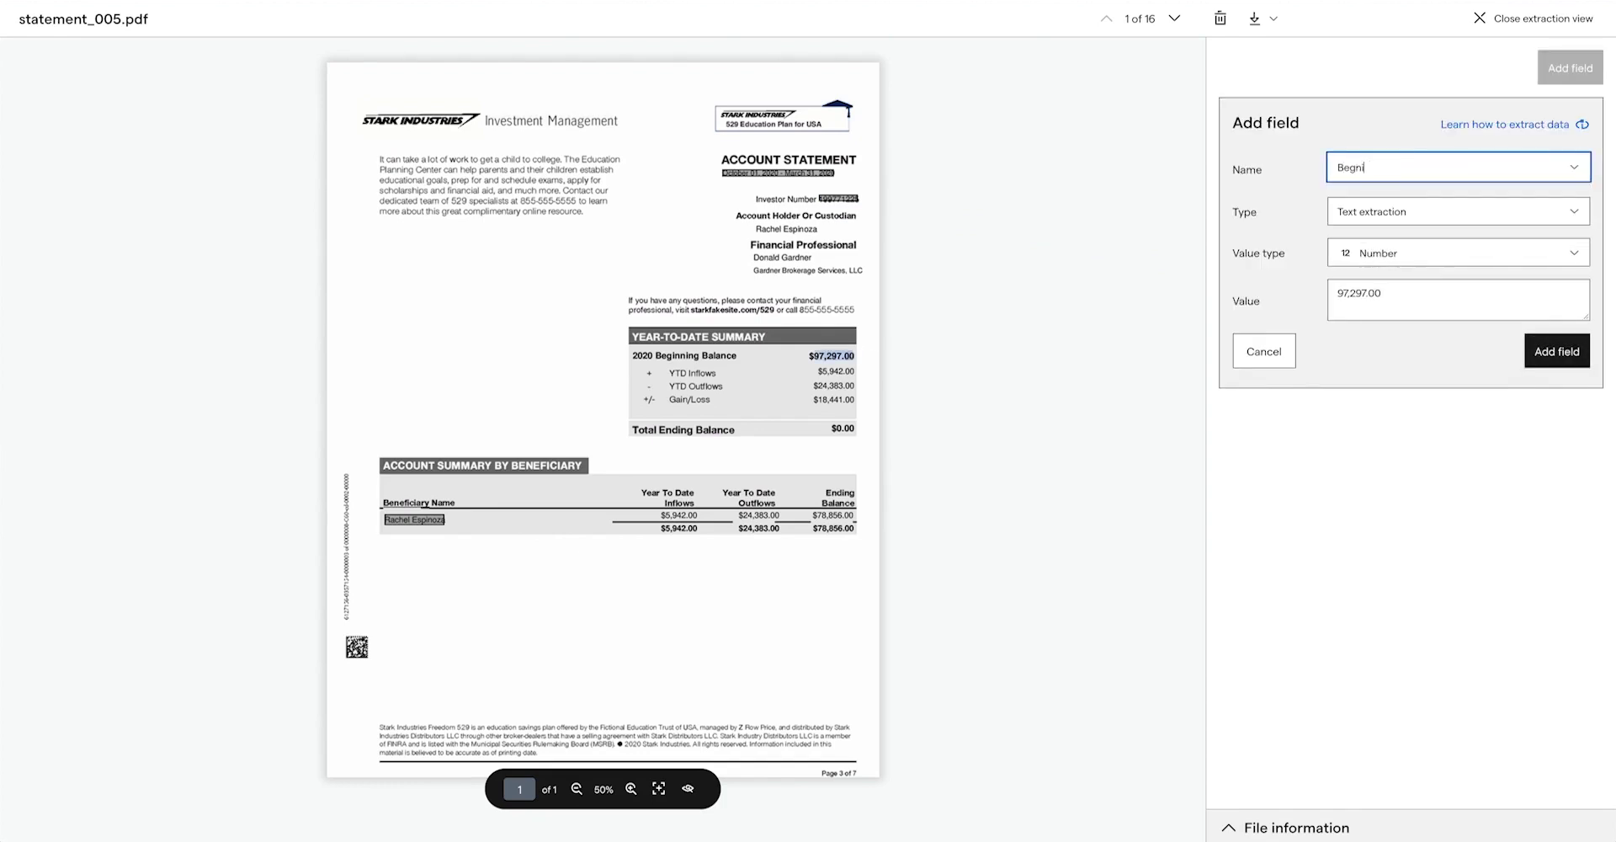
pyautogui.write('nning Balance')
pyautogui.click(1579, 358)
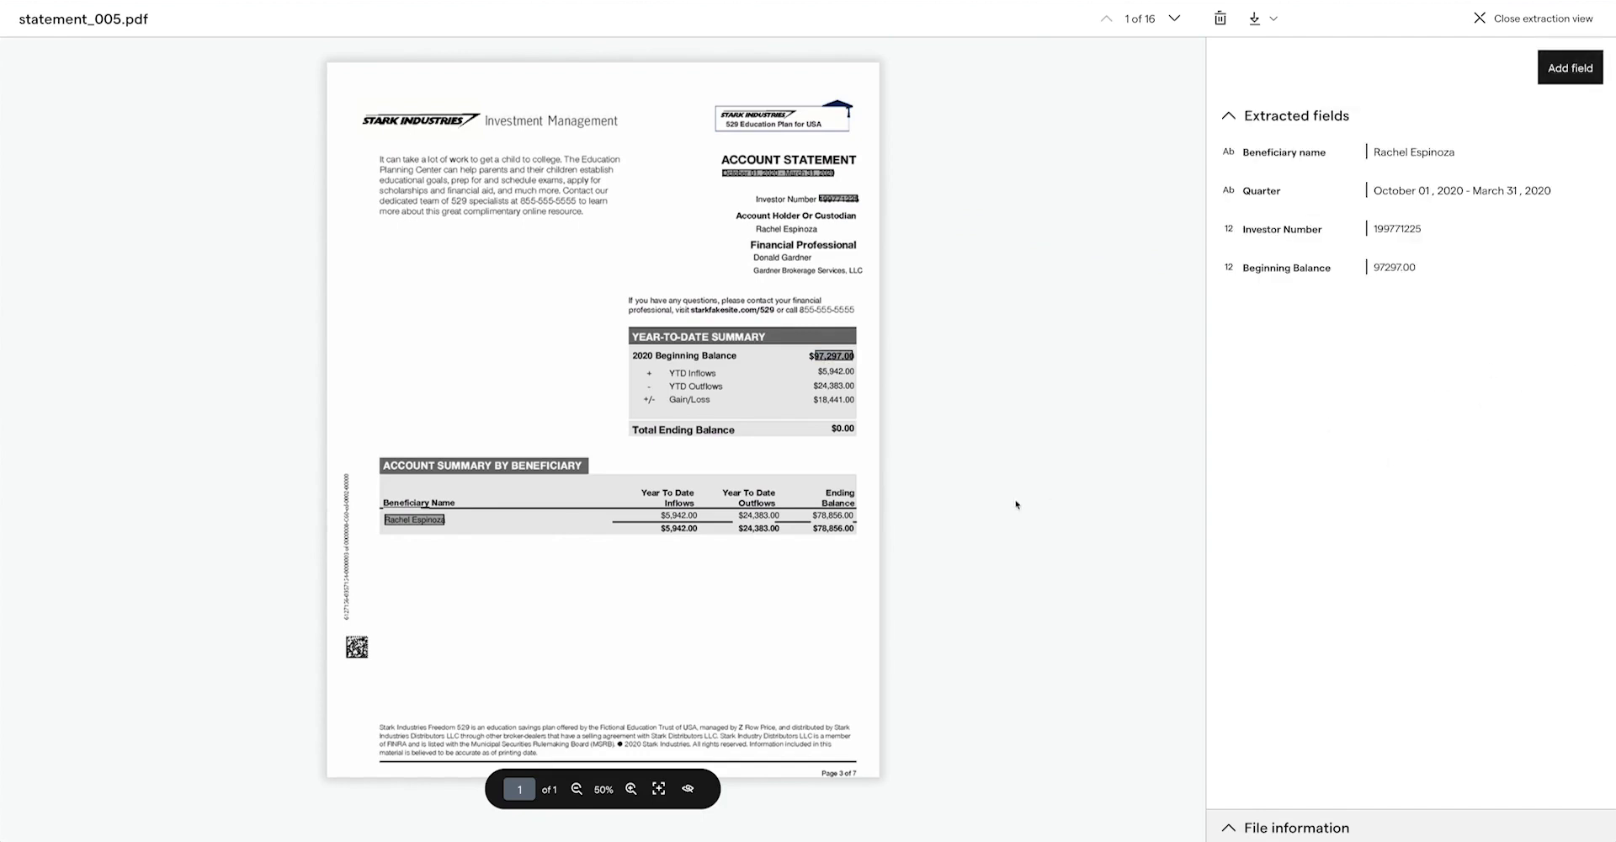
pyautogui.click(845, 529)
pyautogui.write('Endin')
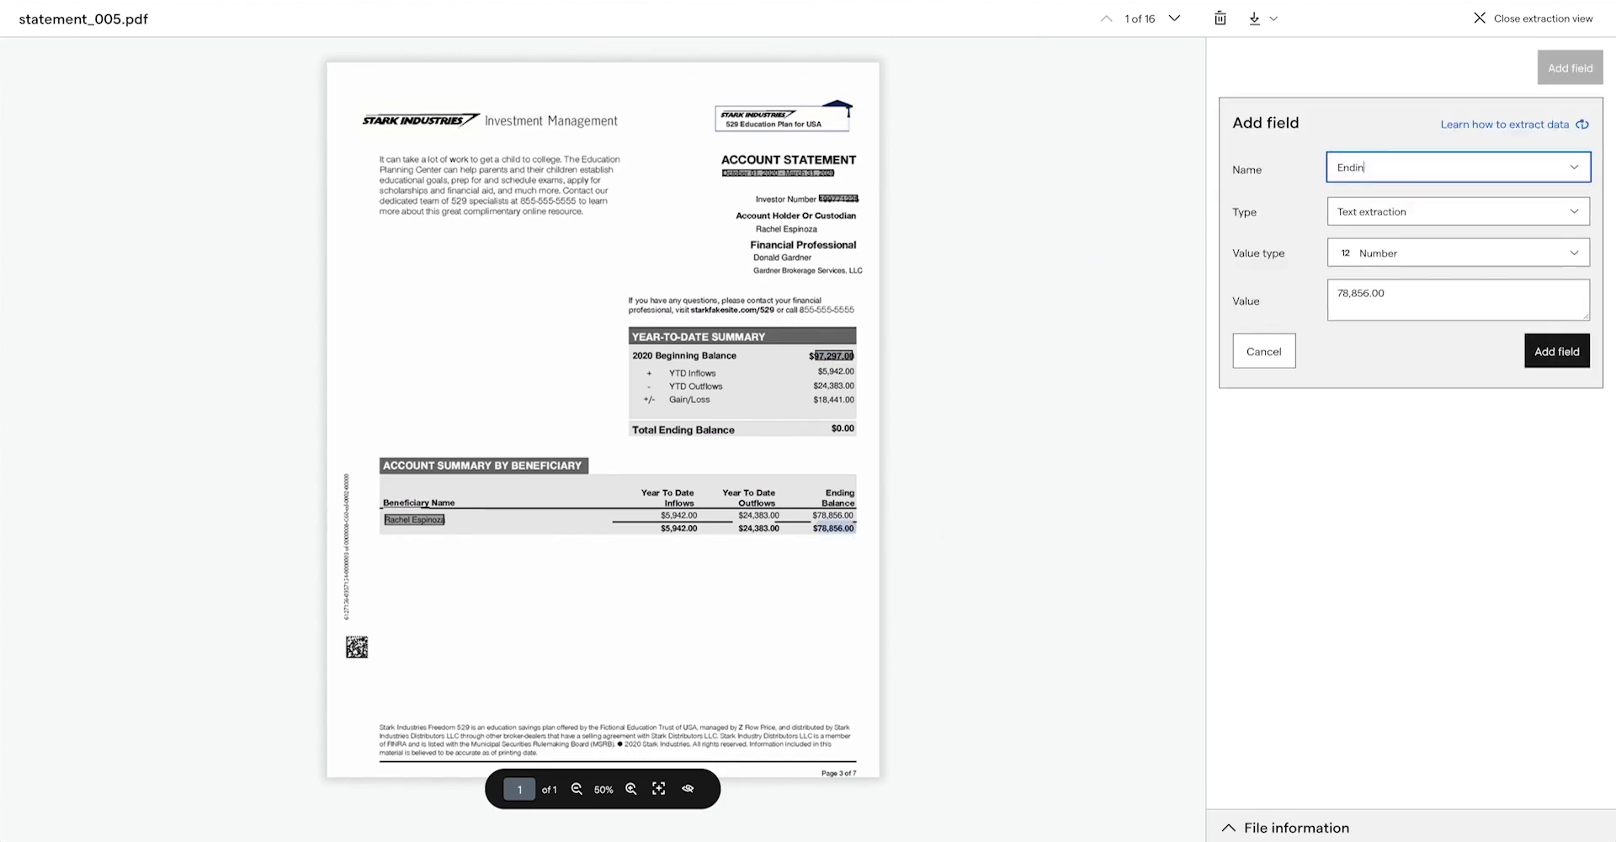
pyautogui.write('g Balance')
pyautogui.click(1549, 355)
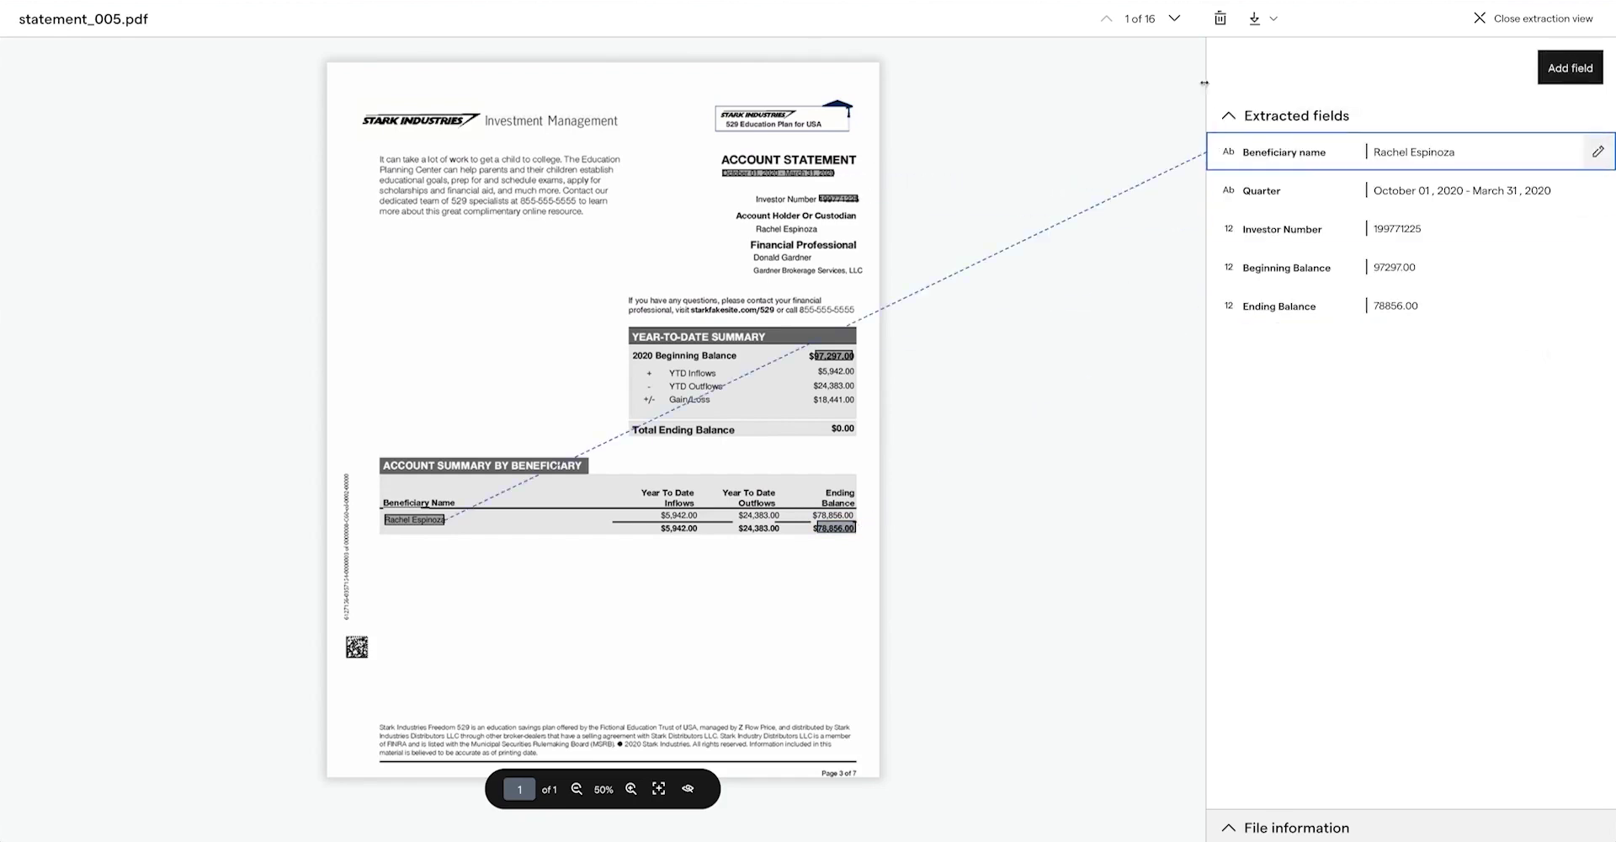
# - Move to statement_002.pdf and confirm its extracted Quarter value
pyautogui.click(1177, 22)
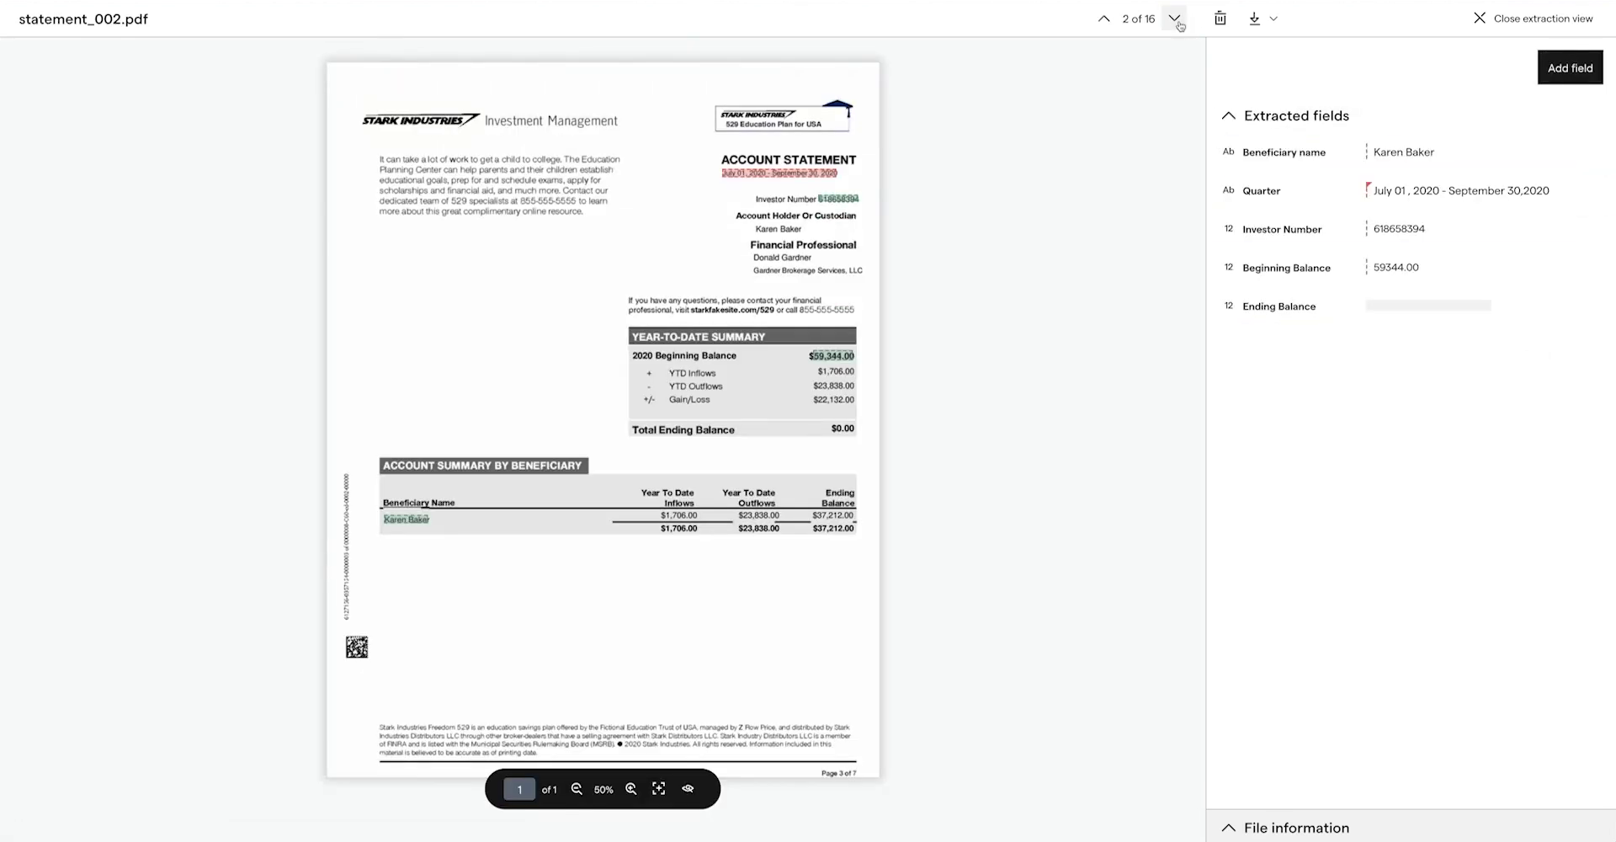
pyautogui.moveTo(1571, 197)
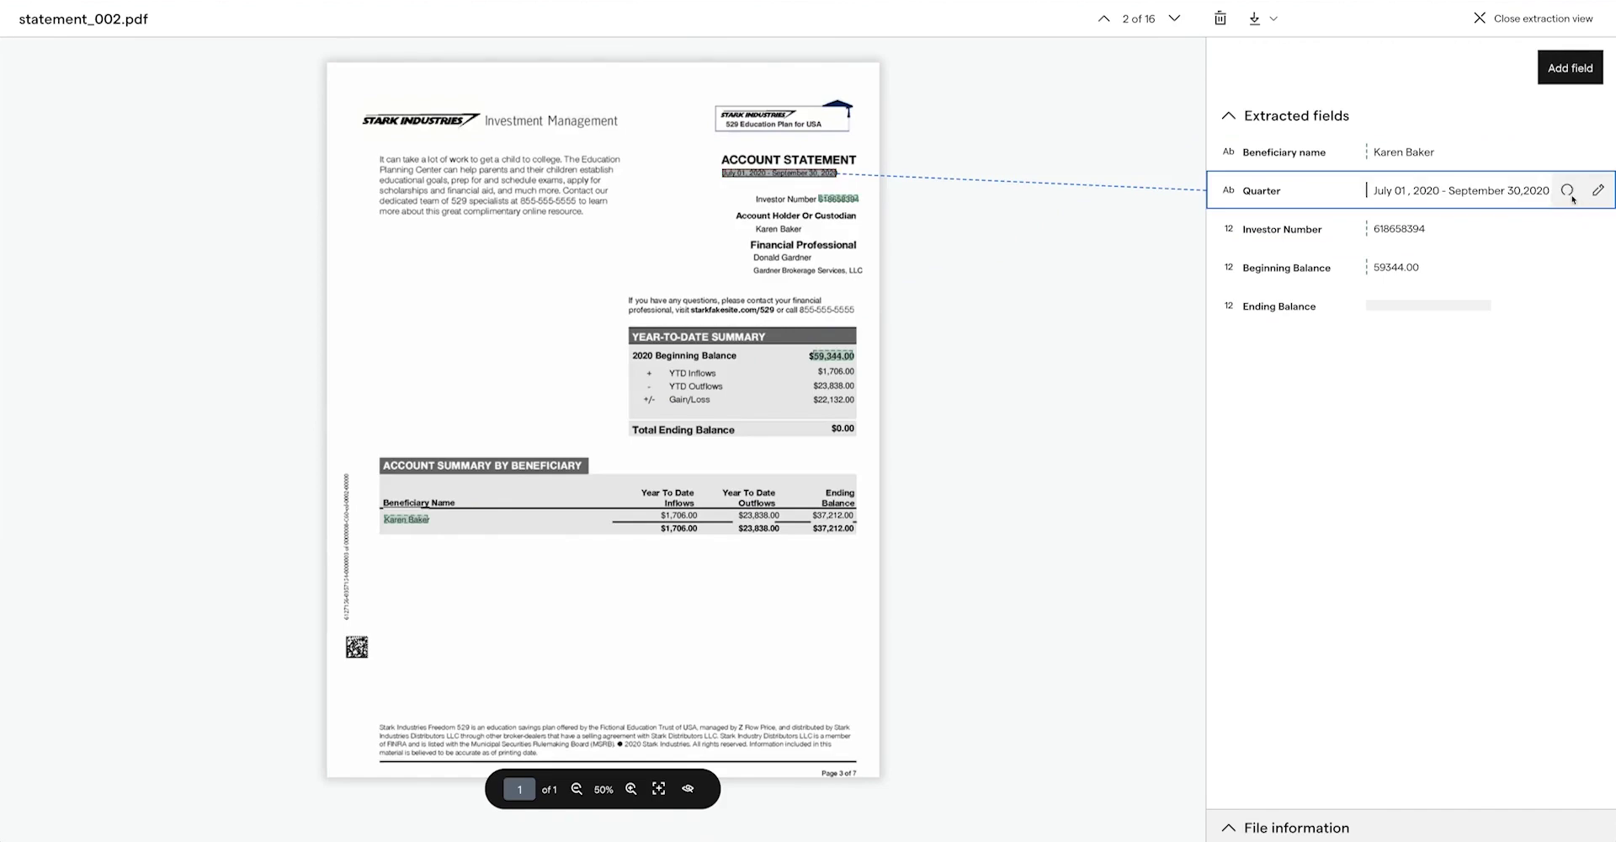
pyautogui.click(1570, 192)
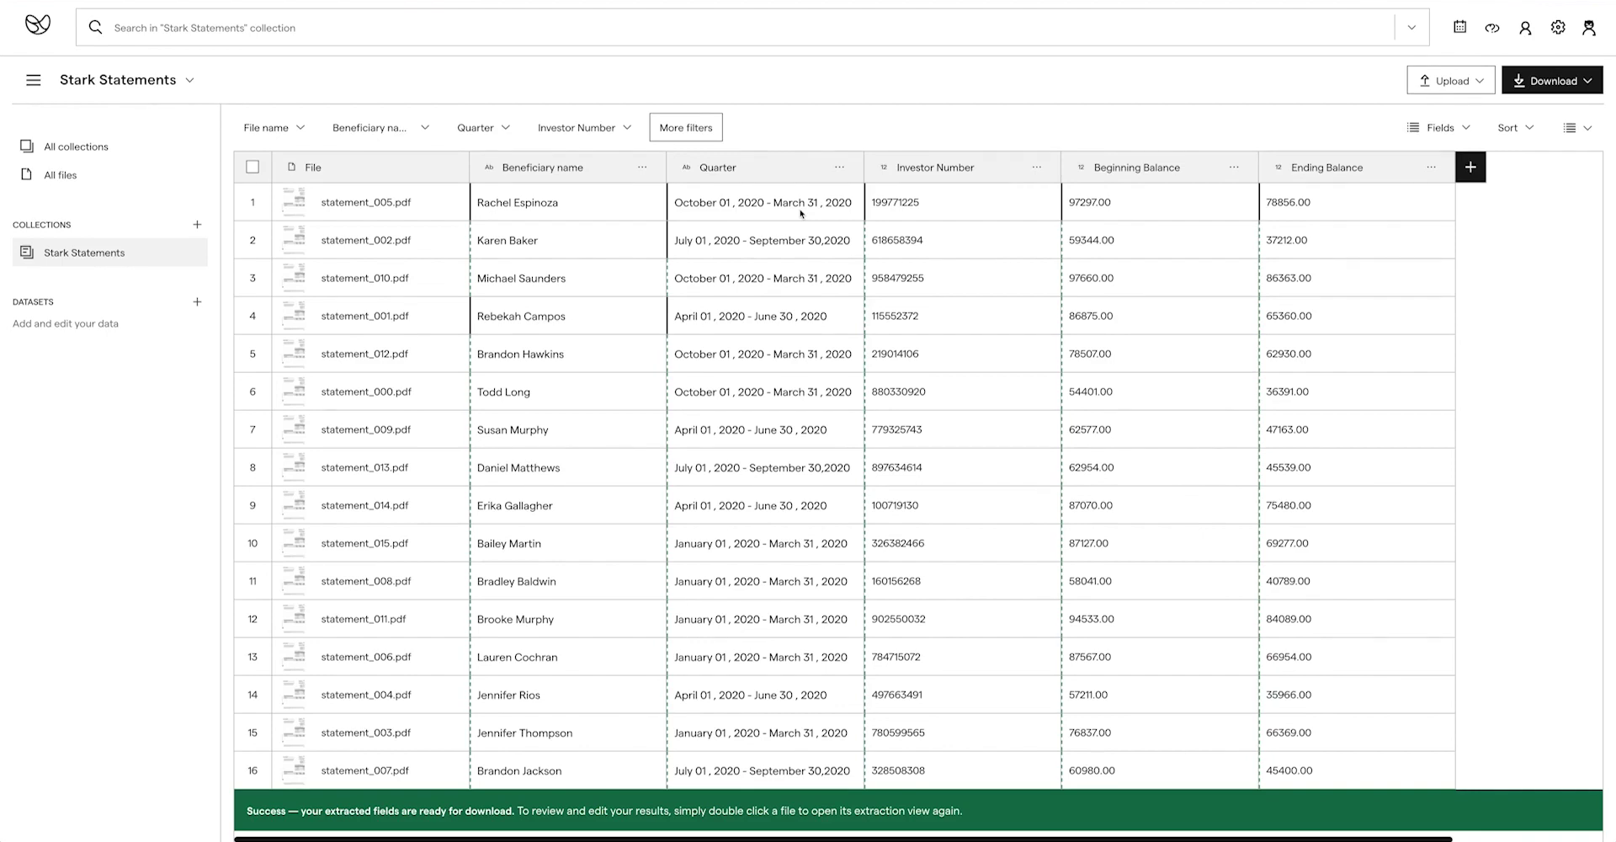
# - Add a 'Quarter Start' Function field with expression index(split(Quarter, '-'), 0)
pyautogui.hscroll(4, 801, 213)
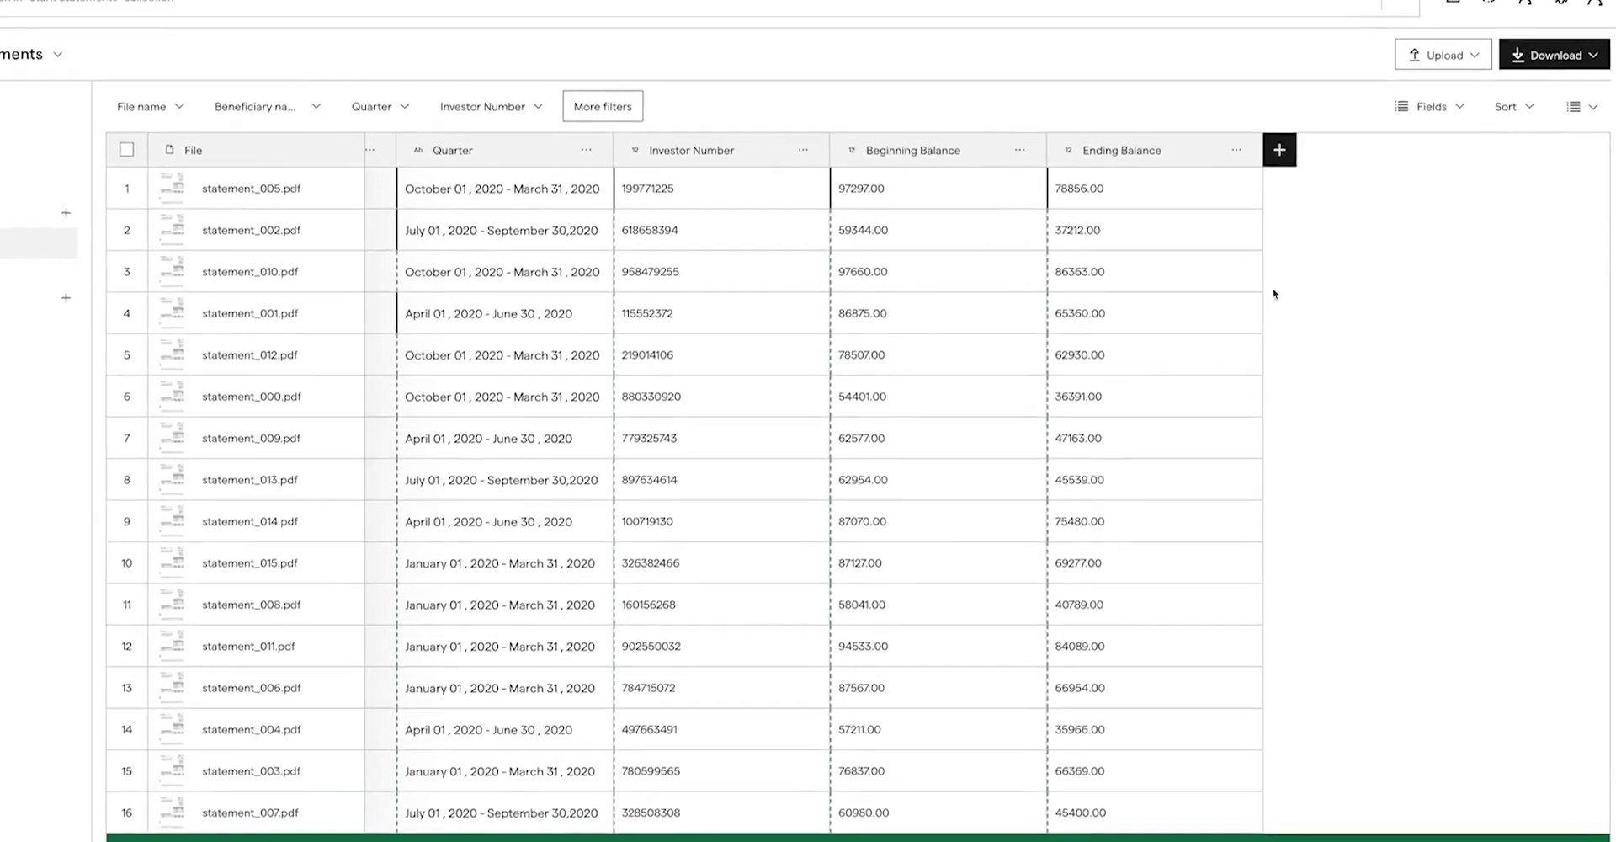
pyautogui.click(1198, 86)
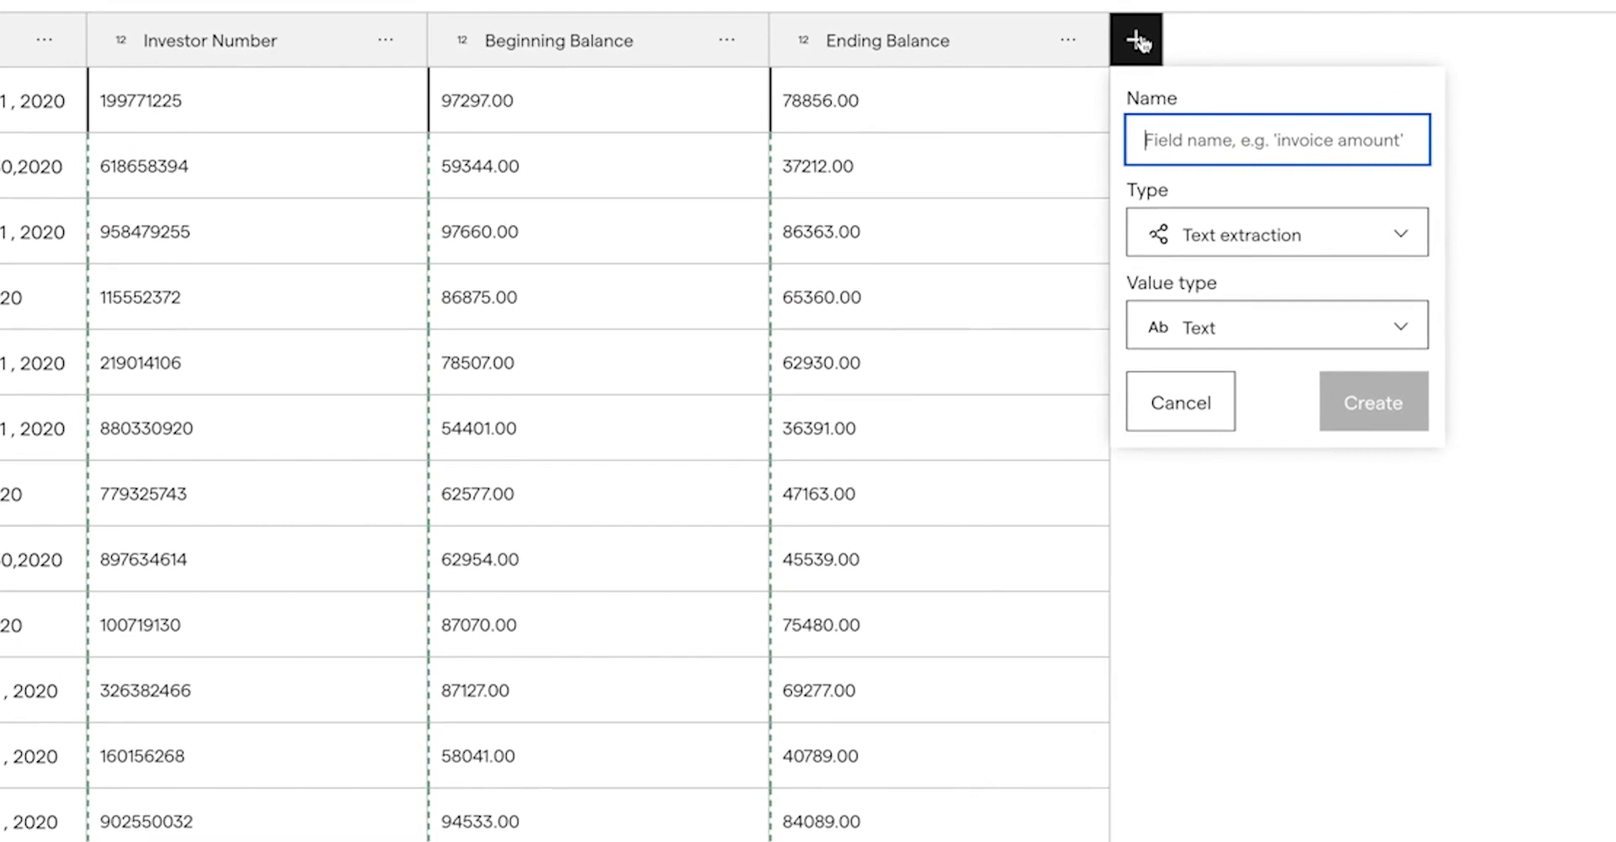
pyautogui.write('Quarter Start')
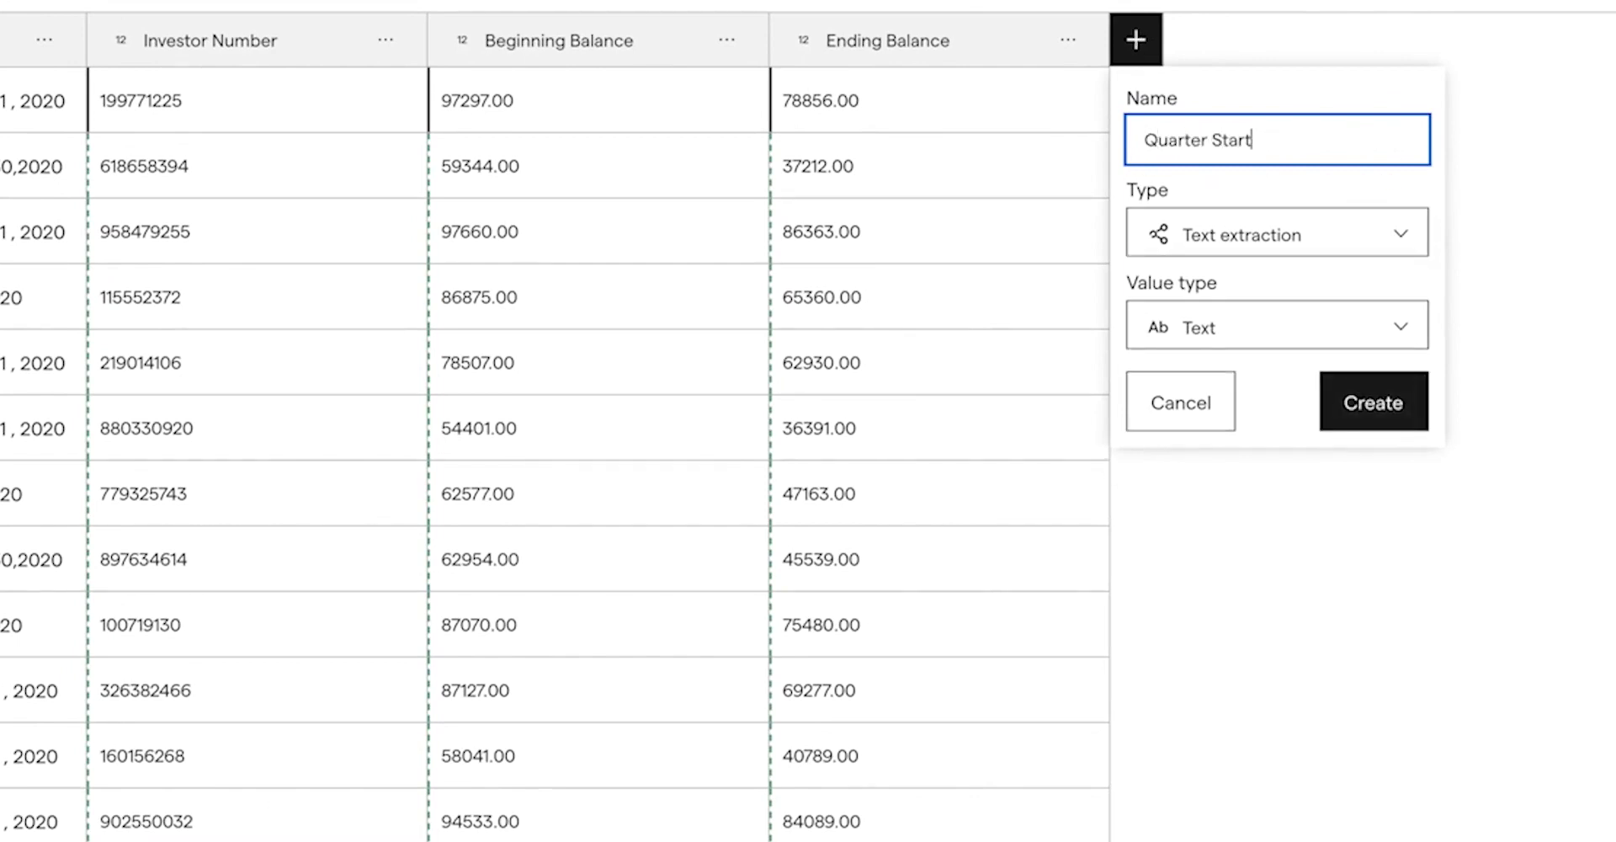
pyautogui.click(1299, 247)
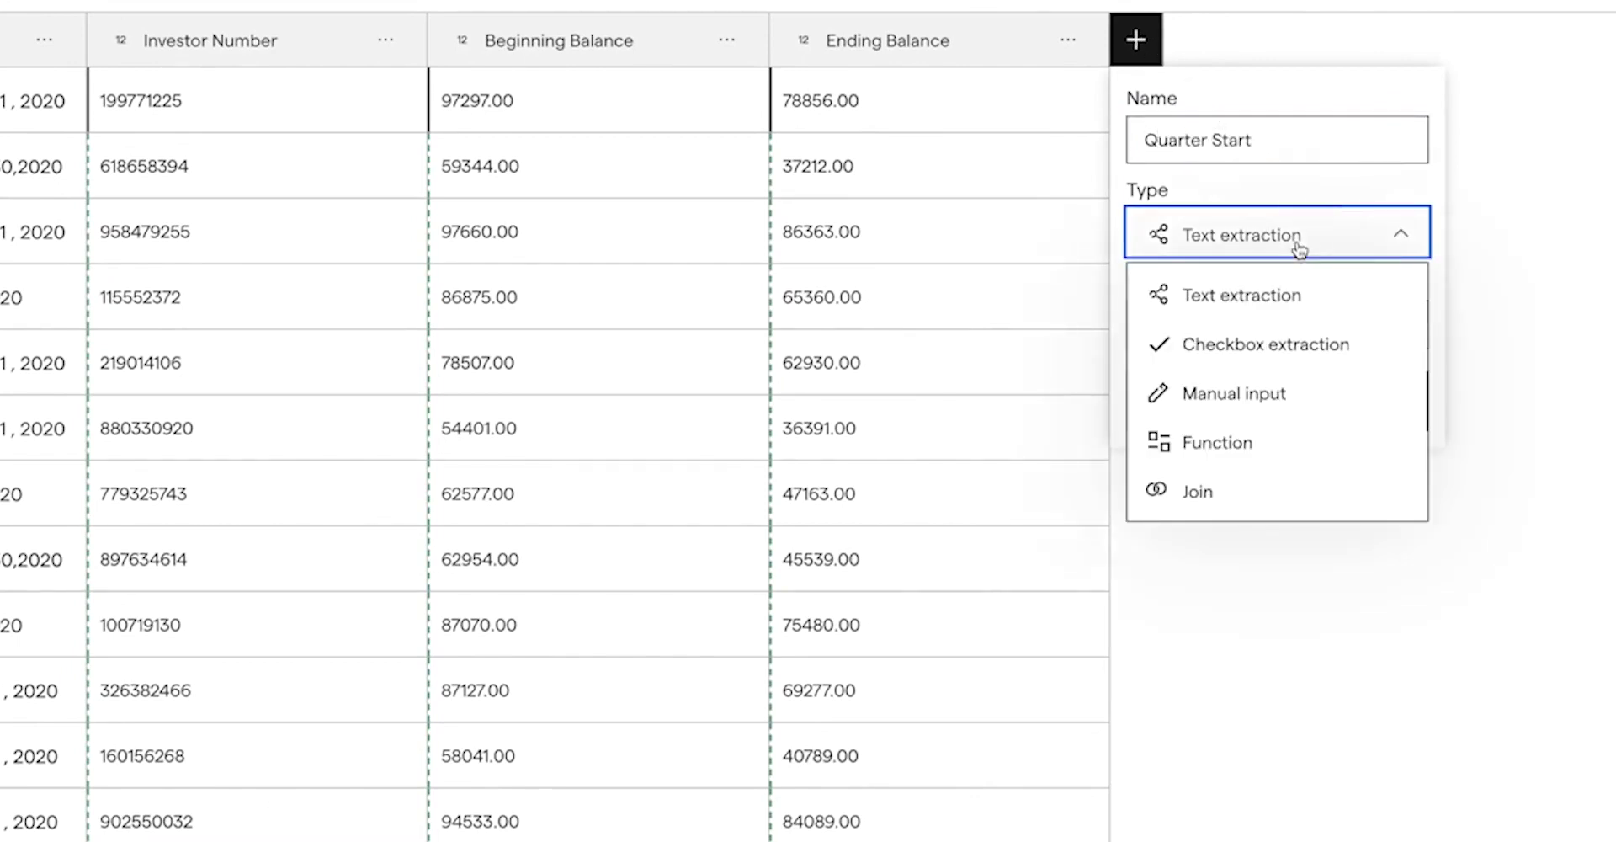
pyautogui.click(1255, 442)
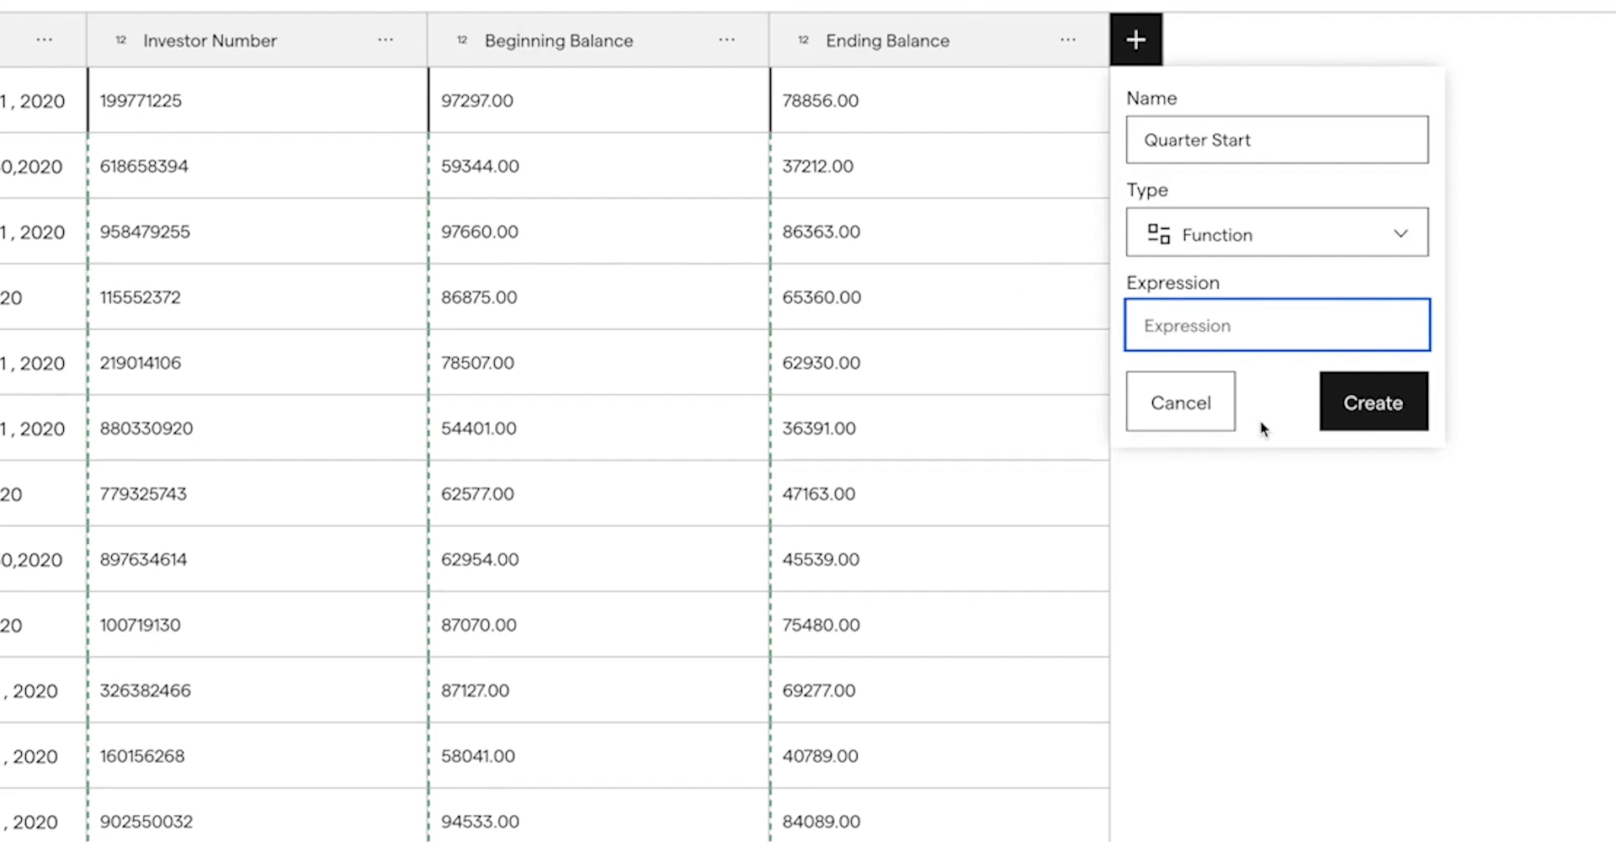
pyautogui.write("split(Quarter, '-')")
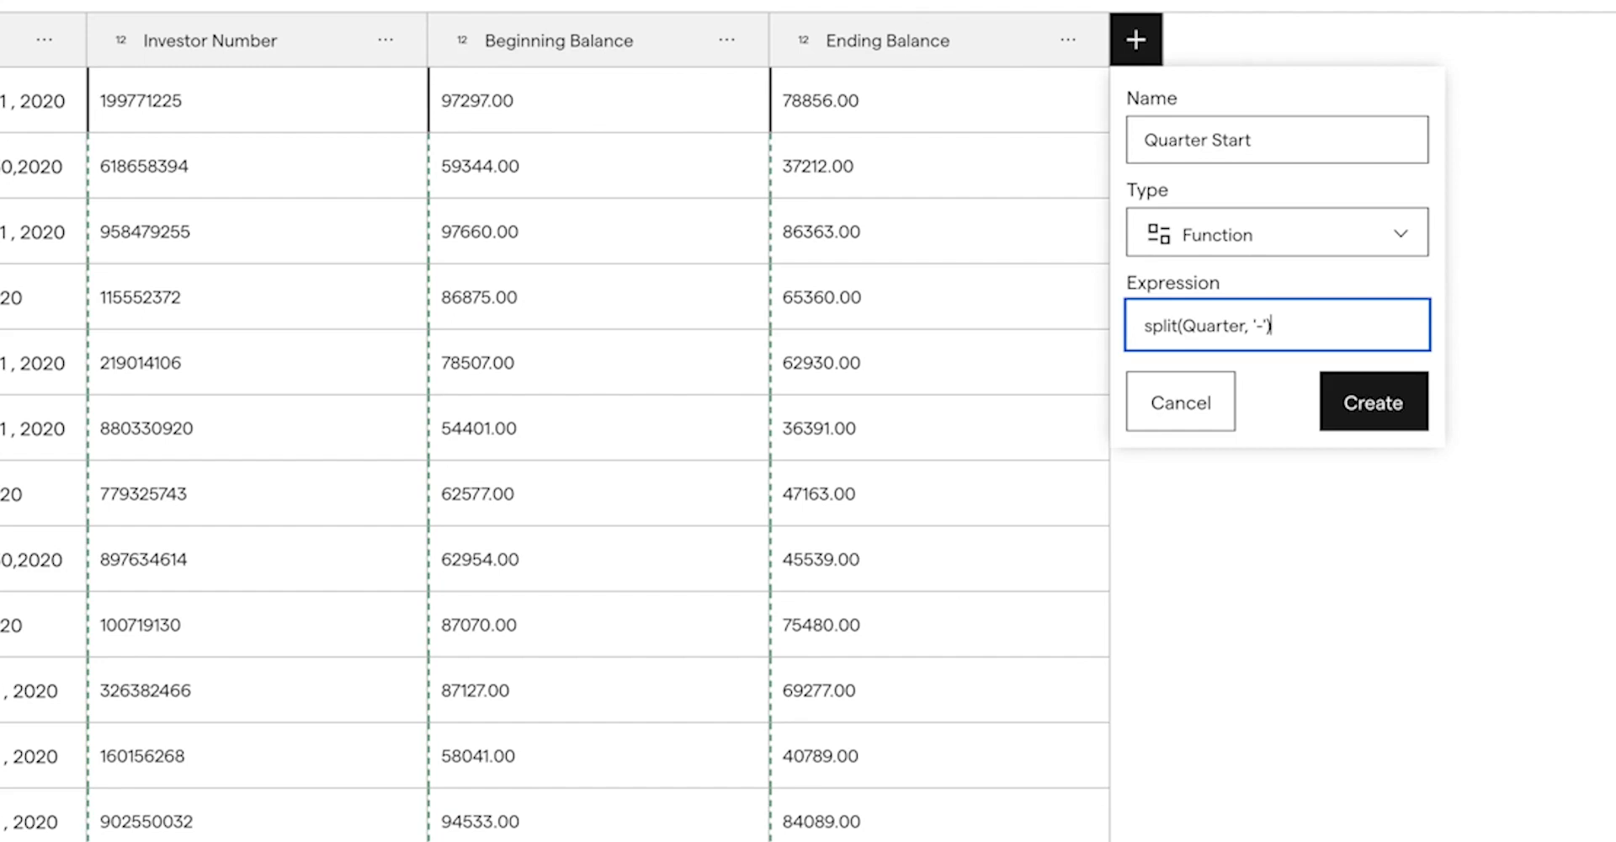
pyautogui.press('Left')
pyautogui.press('Left')
pyautogui.press('Left')
pyautogui.press('Left')
pyautogui.press('Left')
pyautogui.press('Left')
pyautogui.press('Left')
pyautogui.press('Left')
pyautogui.press('Left')
pyautogui.press('Left')
pyautogui.press('Left')
pyautogui.press('Left')
pyautogui.press('Left')
pyautogui.press('Left')
pyautogui.press('Left')
pyautogui.press('Left')
pyautogui.press('Left')
pyautogui.press('Left')
pyautogui.press('Left')
pyautogui.write('index(')
pyautogui.press('Right')
pyautogui.press('Right')
pyautogui.press('Right')
pyautogui.press('Right')
pyautogui.press('Right')
pyautogui.press('Right')
pyautogui.press('Right')
pyautogui.press('Right')
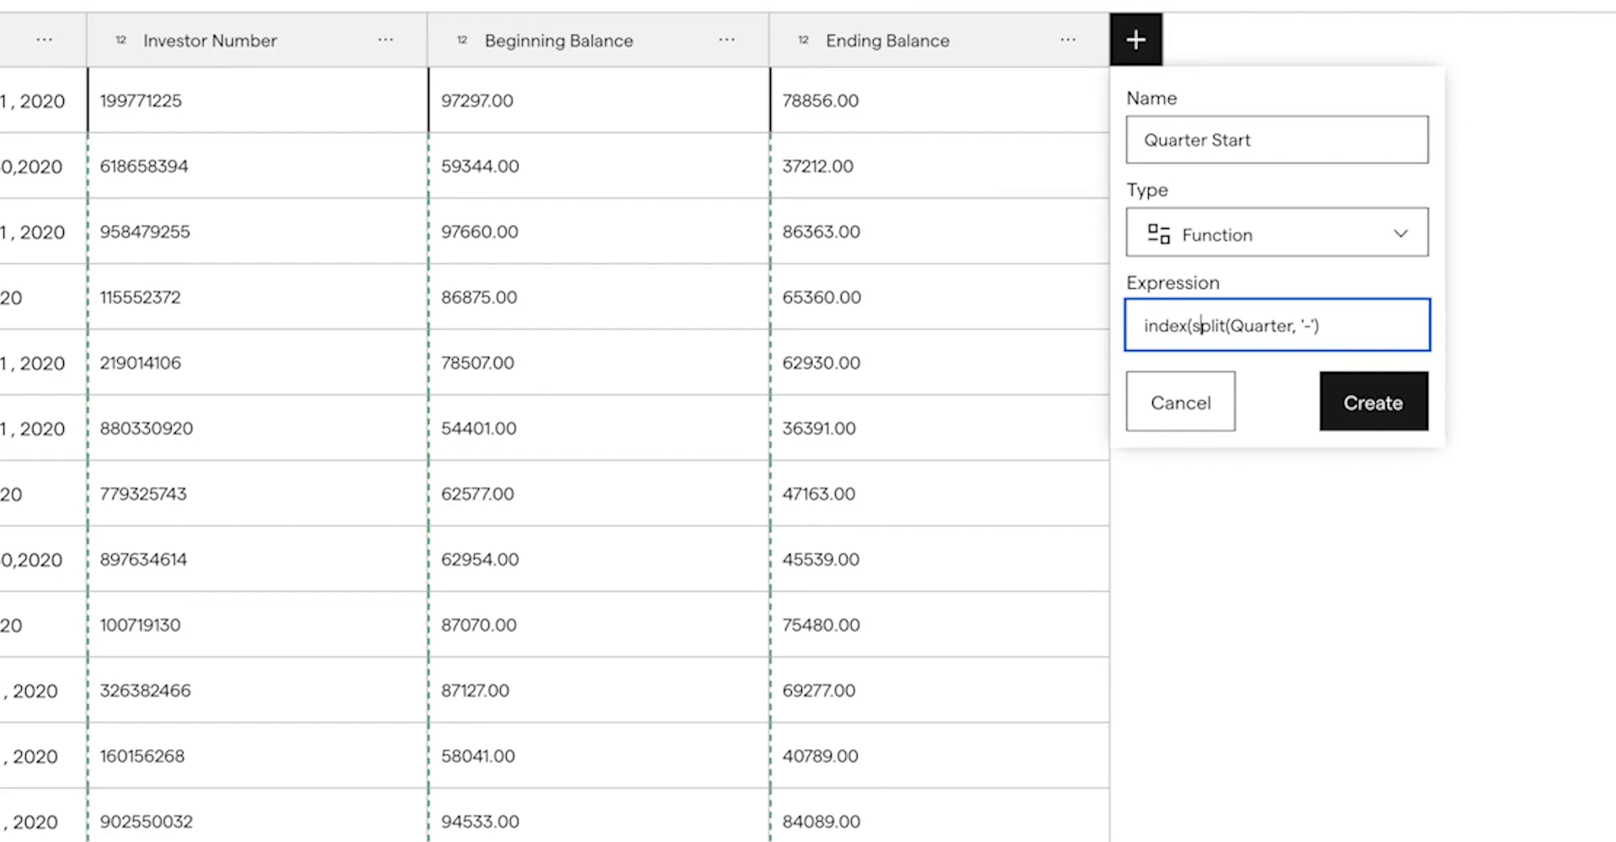
pyautogui.press('Right')
pyautogui.press('Right')
pyautogui.press('Right')
pyautogui.press('Right')
pyautogui.press('Right')
pyautogui.press('Right')
pyautogui.press('Right')
pyautogui.press('Right')
pyautogui.press('Right')
pyautogui.press('Right')
pyautogui.press('Right')
pyautogui.write(', 0)')
pyautogui.click(1392, 405)
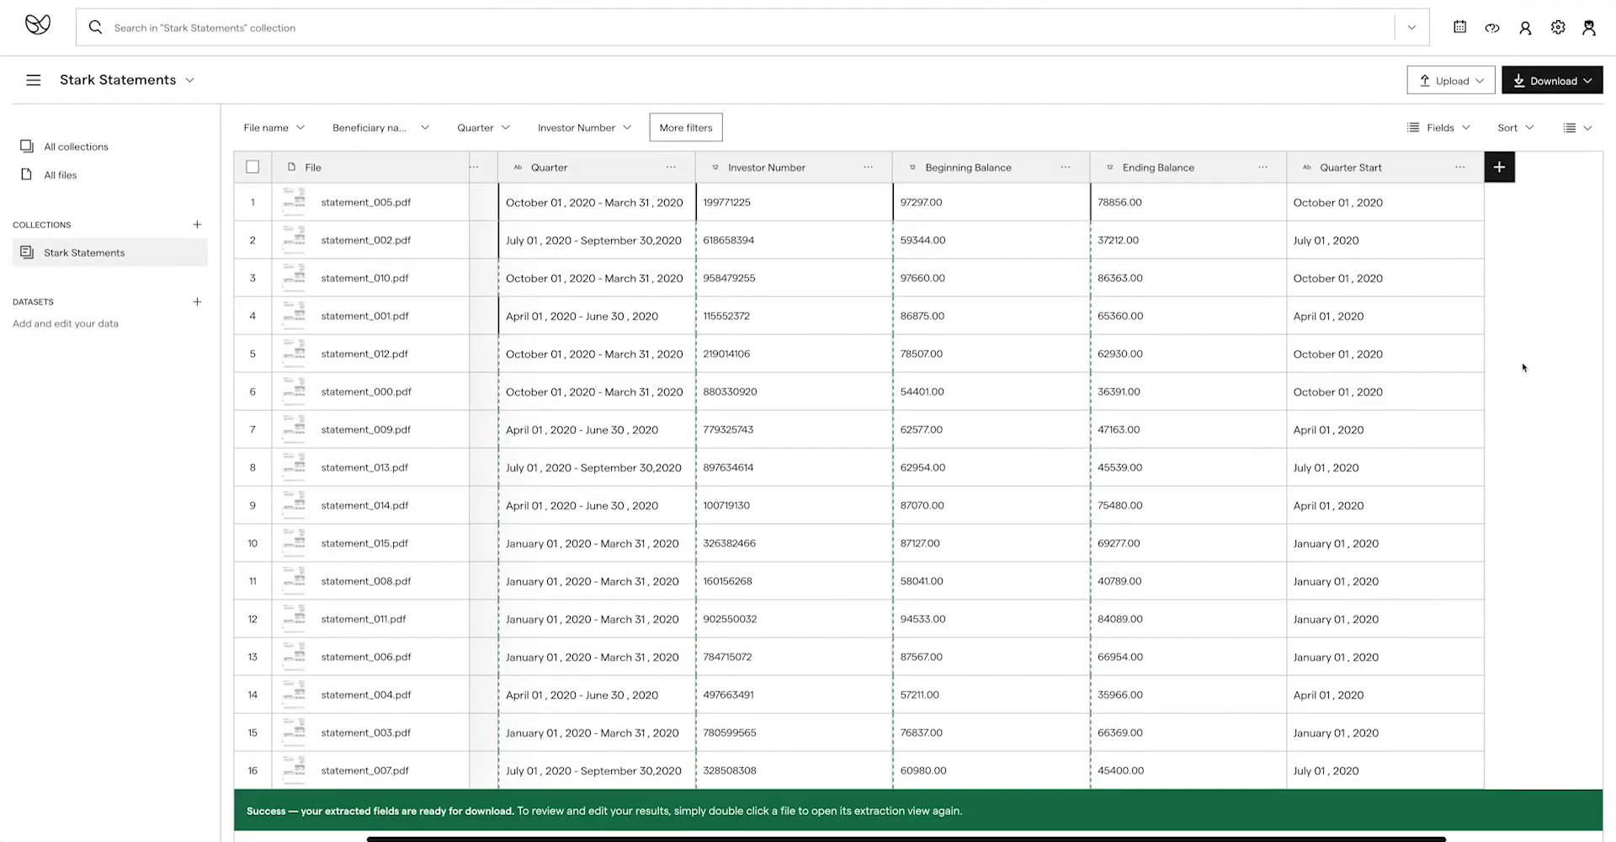
# - Add a 'Quarter End' Function field with expression index(split(Quarter, '-'), 1)
pyautogui.hscroll(2, 1524, 367)
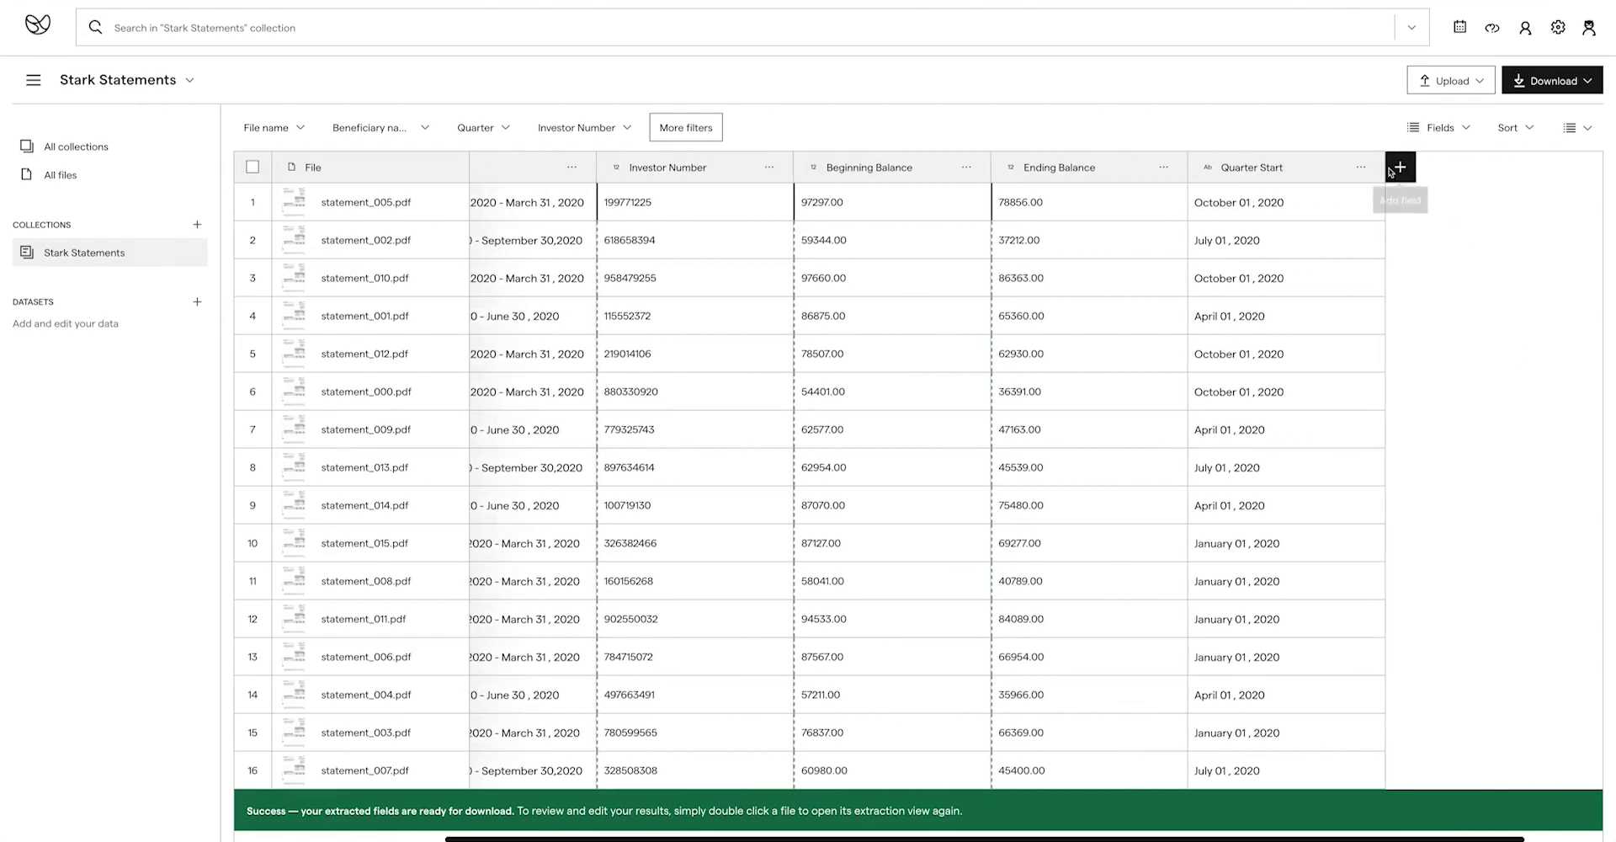
pyautogui.click(1400, 168)
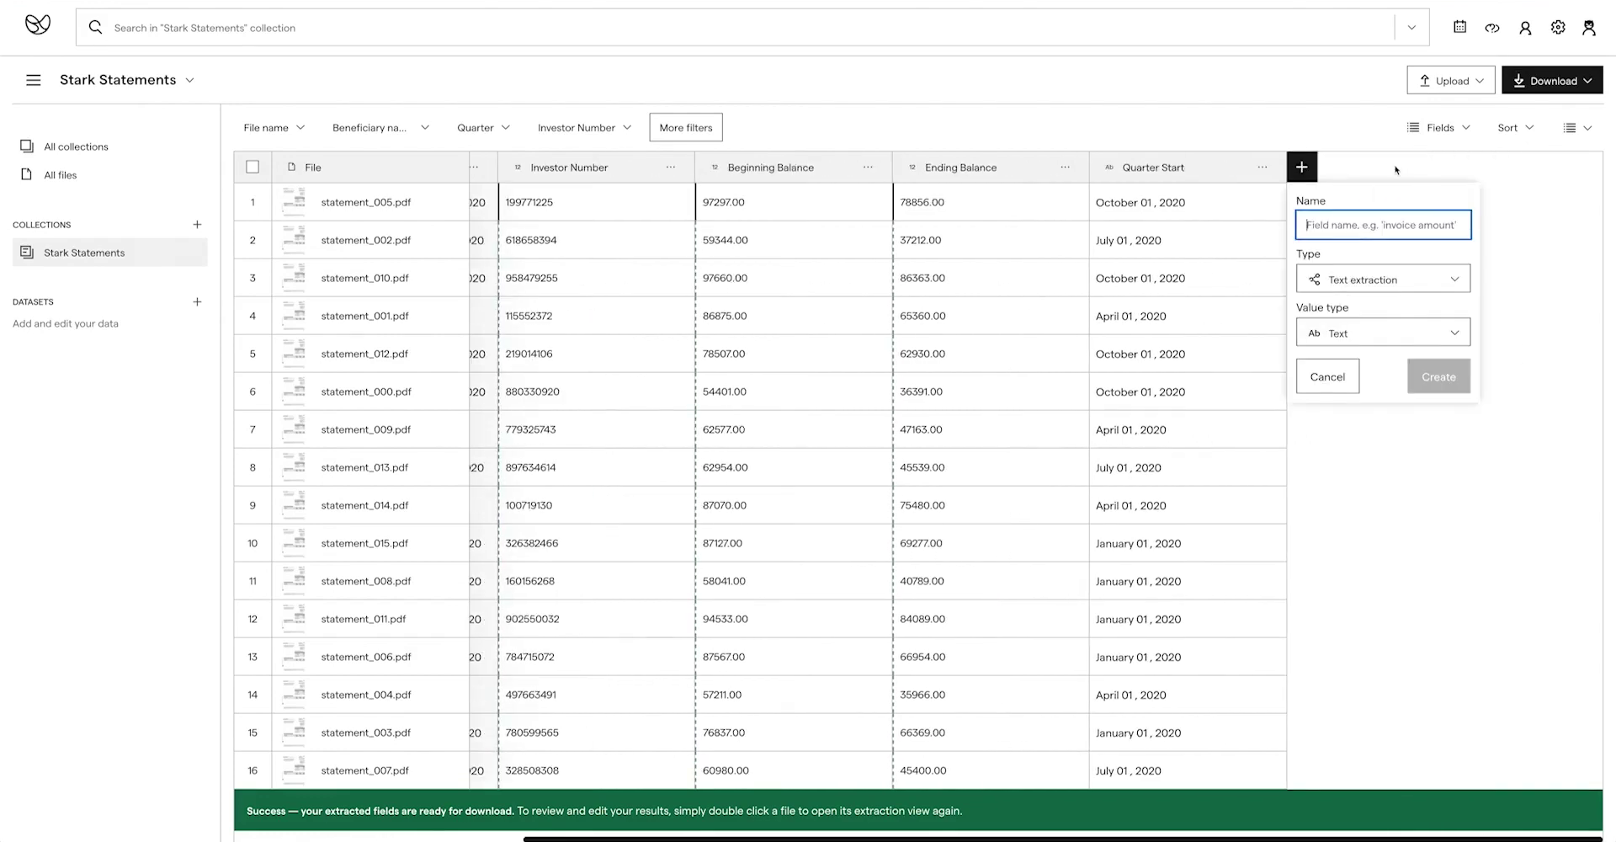
pyautogui.write('Quarter')
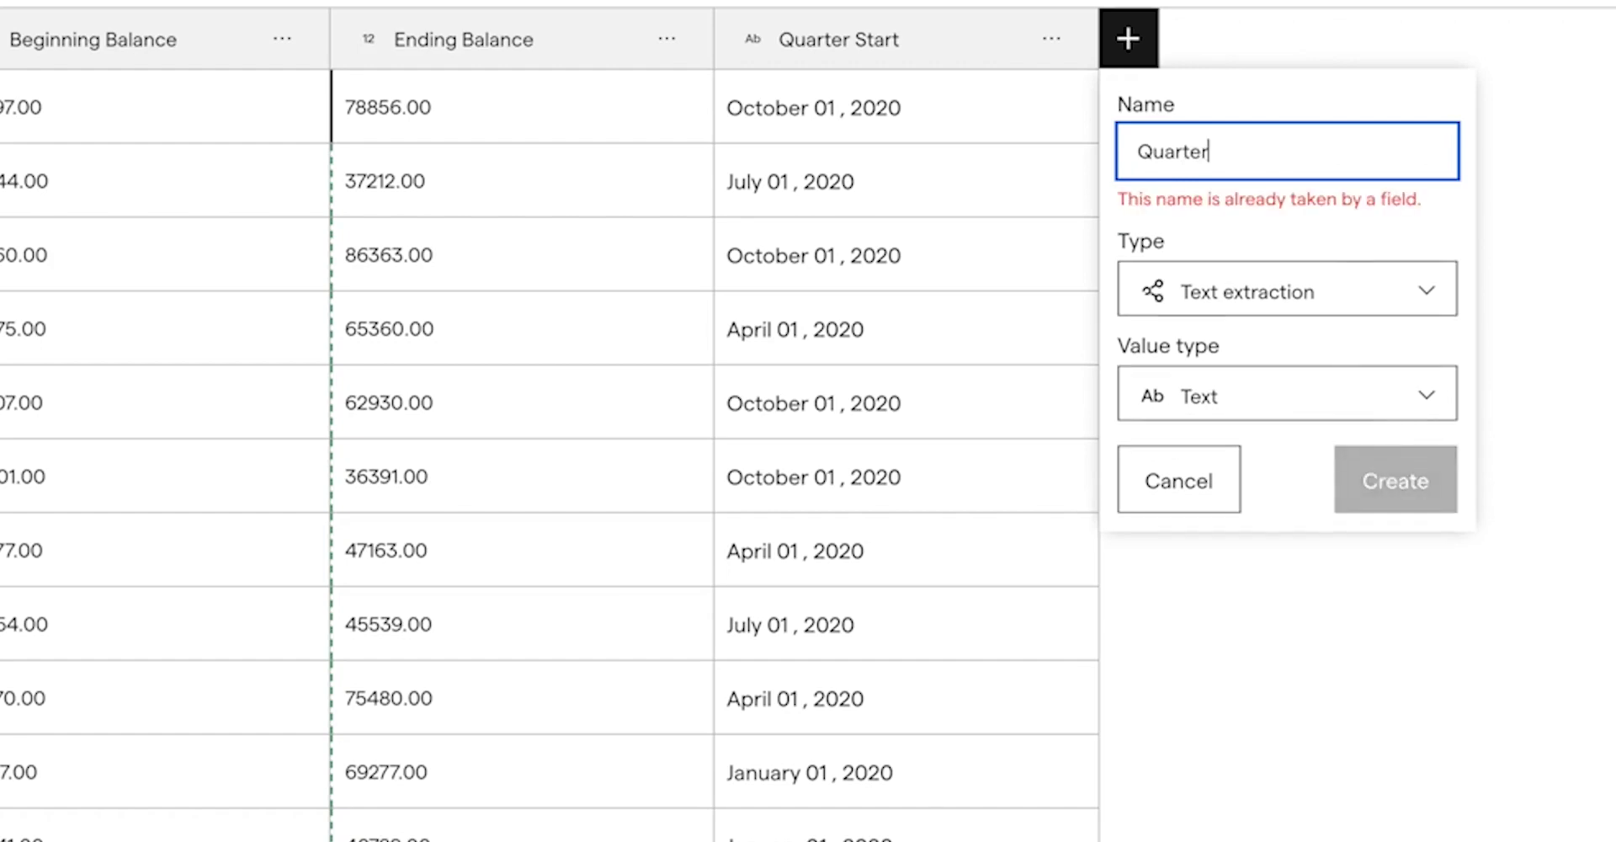
pyautogui.write(' End')
pyautogui.click(1350, 253)
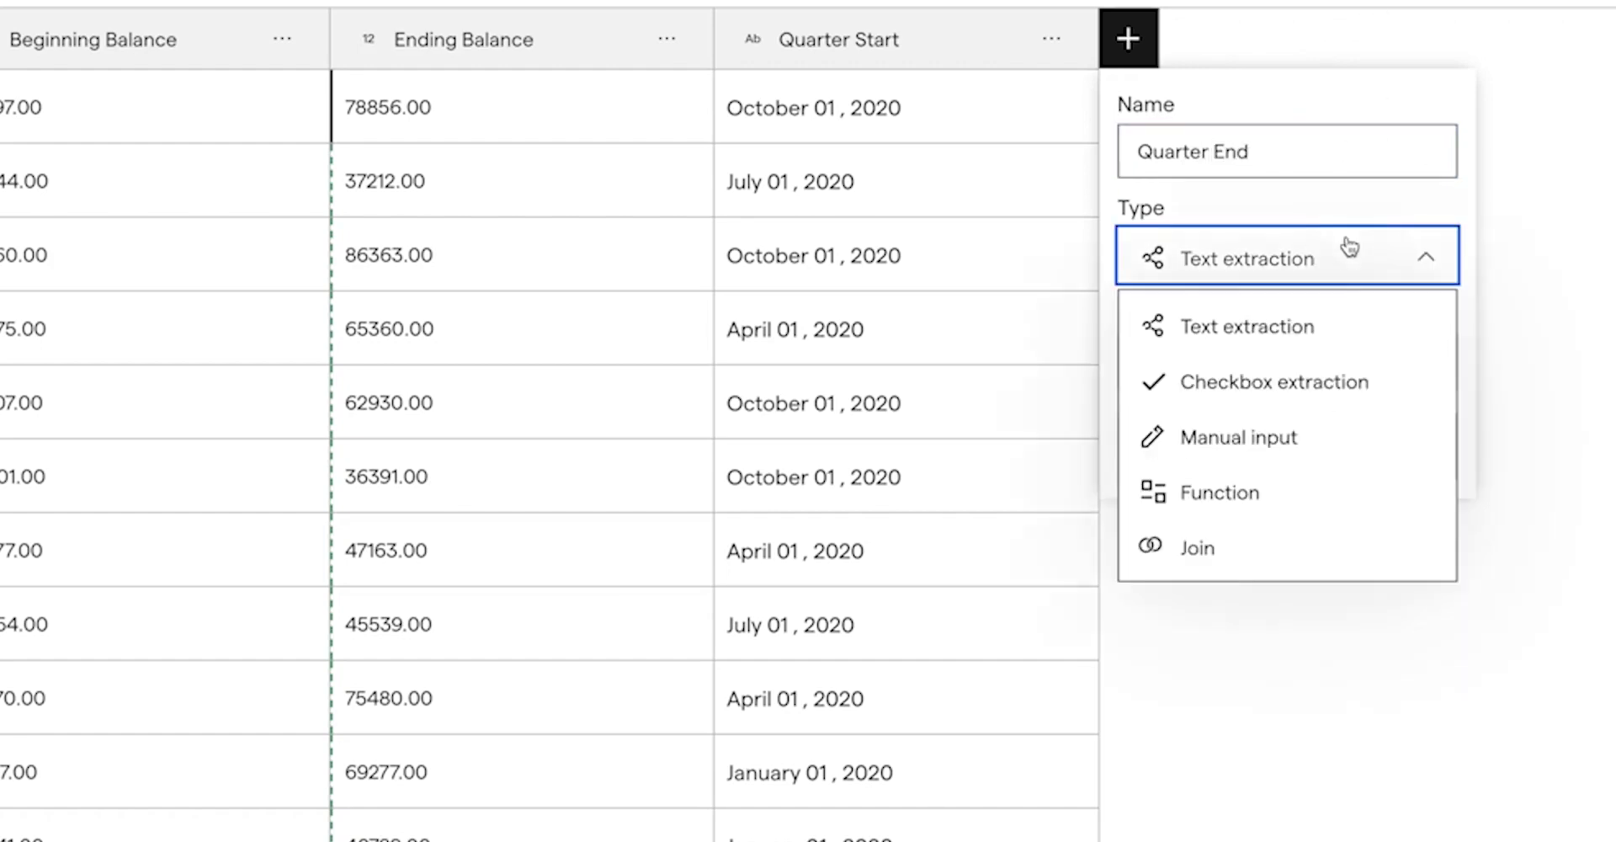
pyautogui.click(1322, 492)
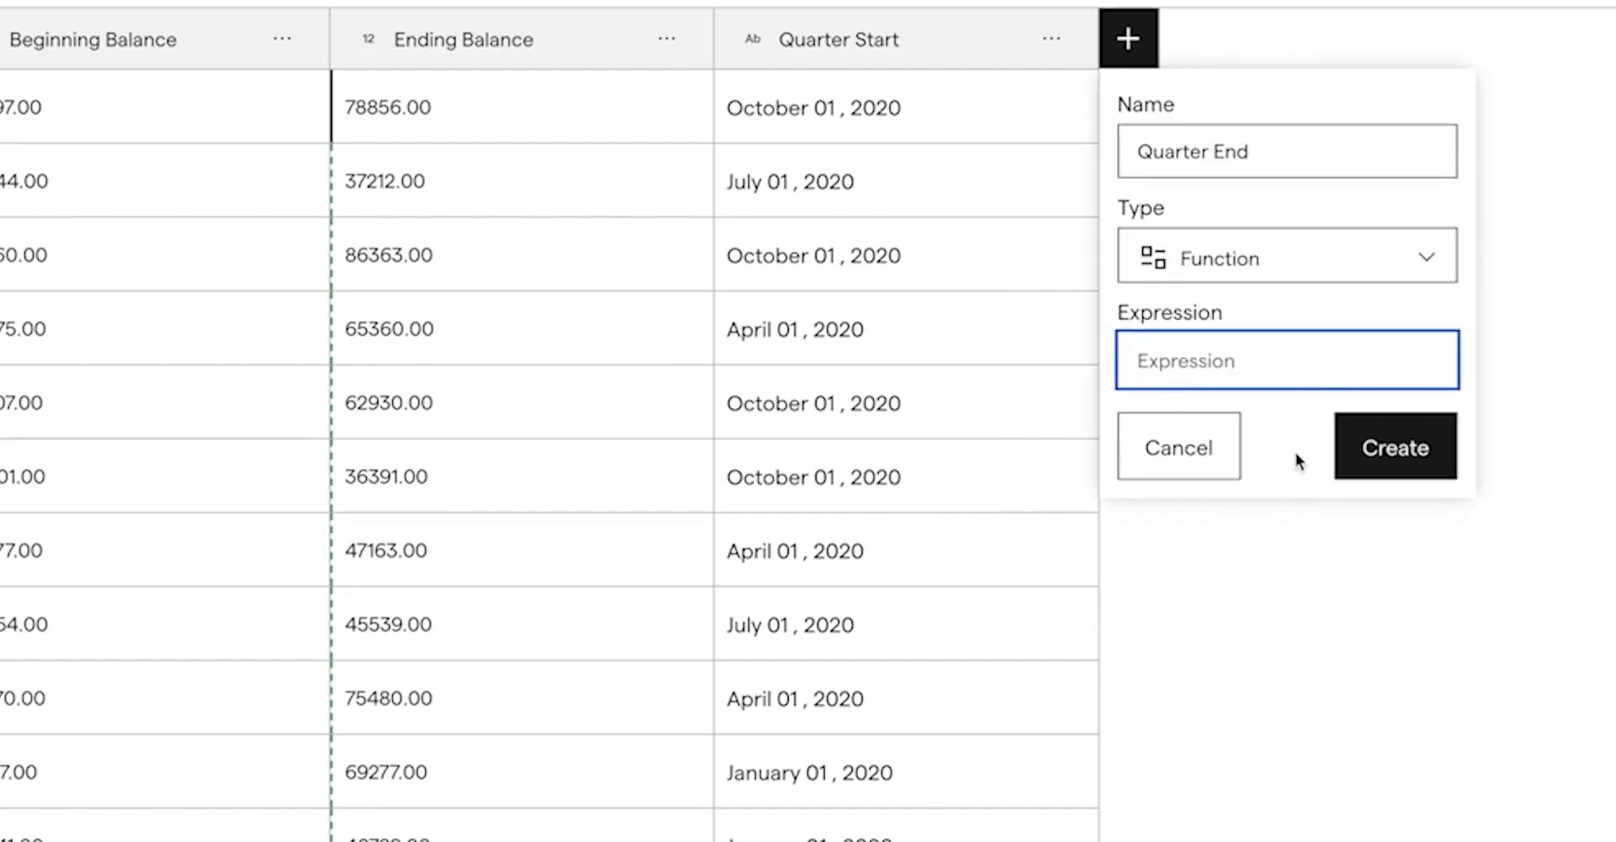
pyautogui.write('in')
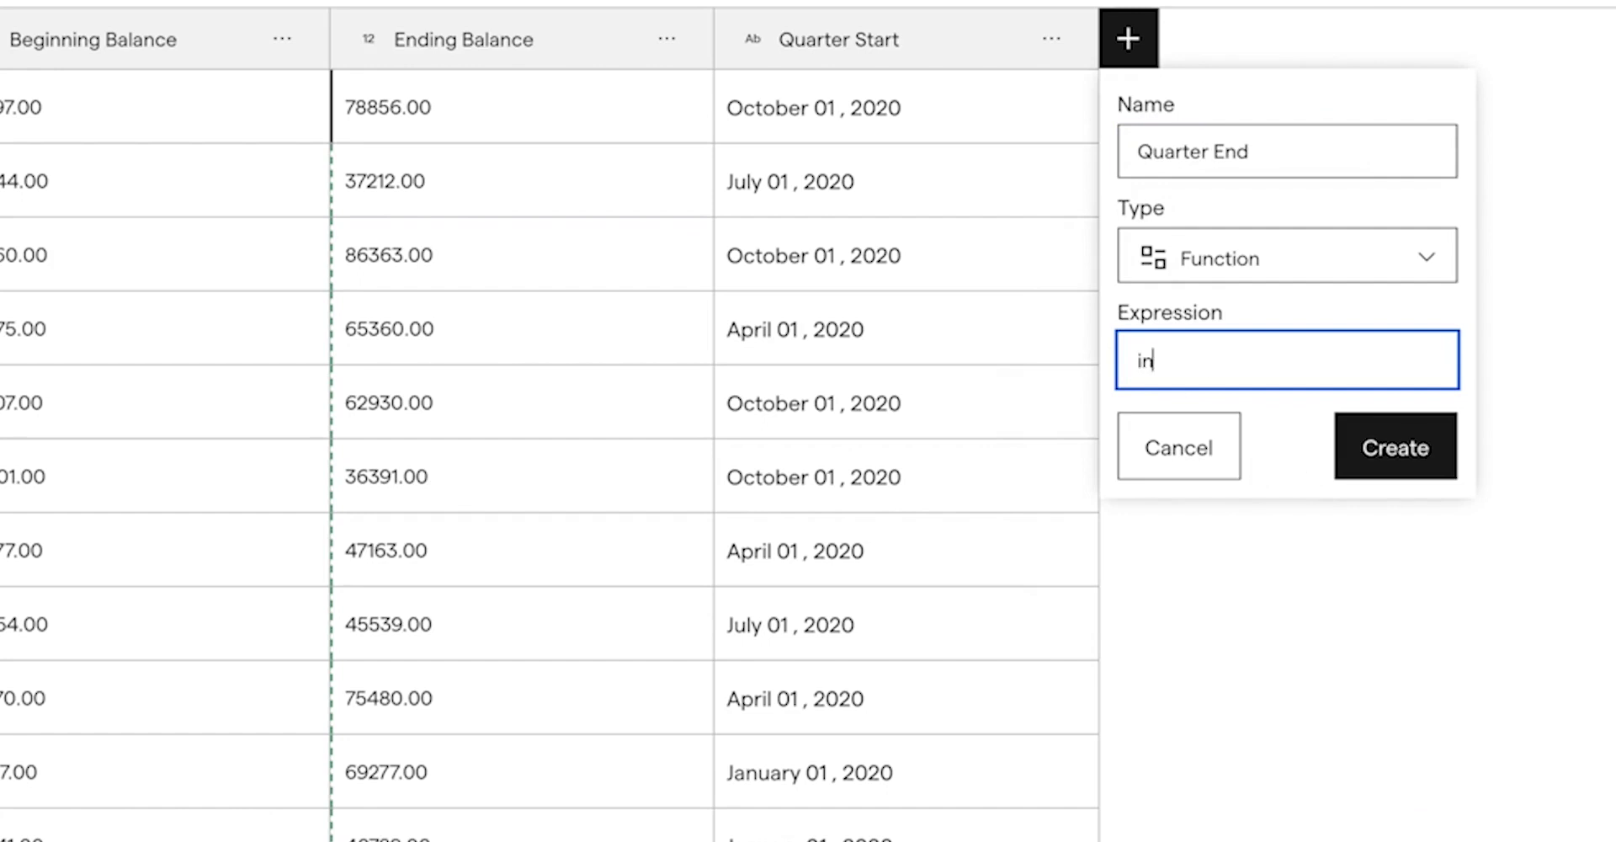
pyautogui.write('dex(split(Quart')
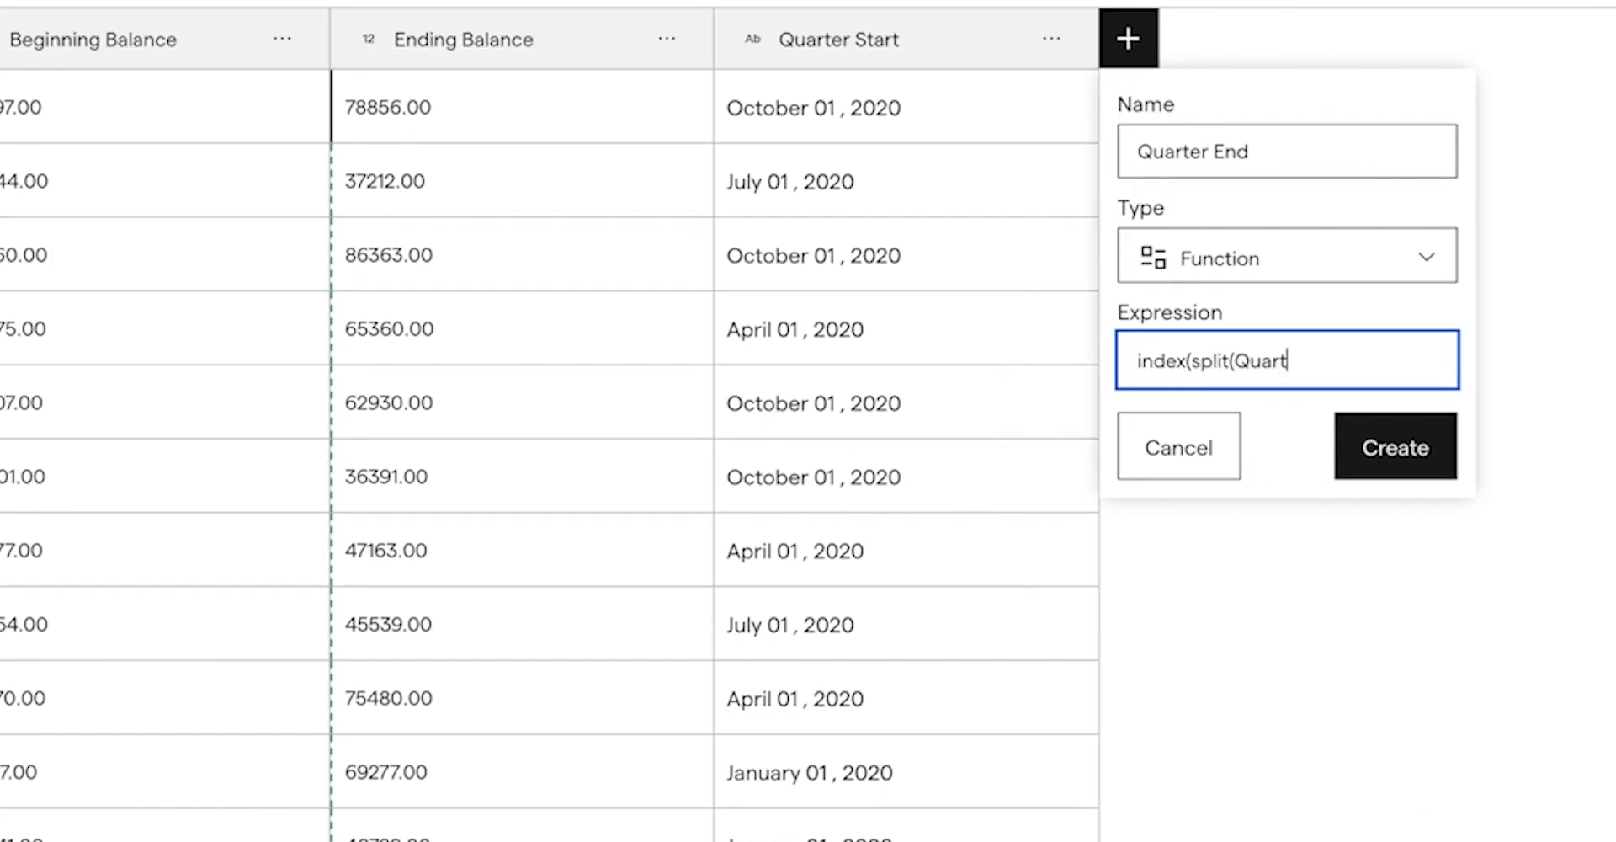
pyautogui.write("er, '-'), 1)")
pyautogui.click(1345, 463)
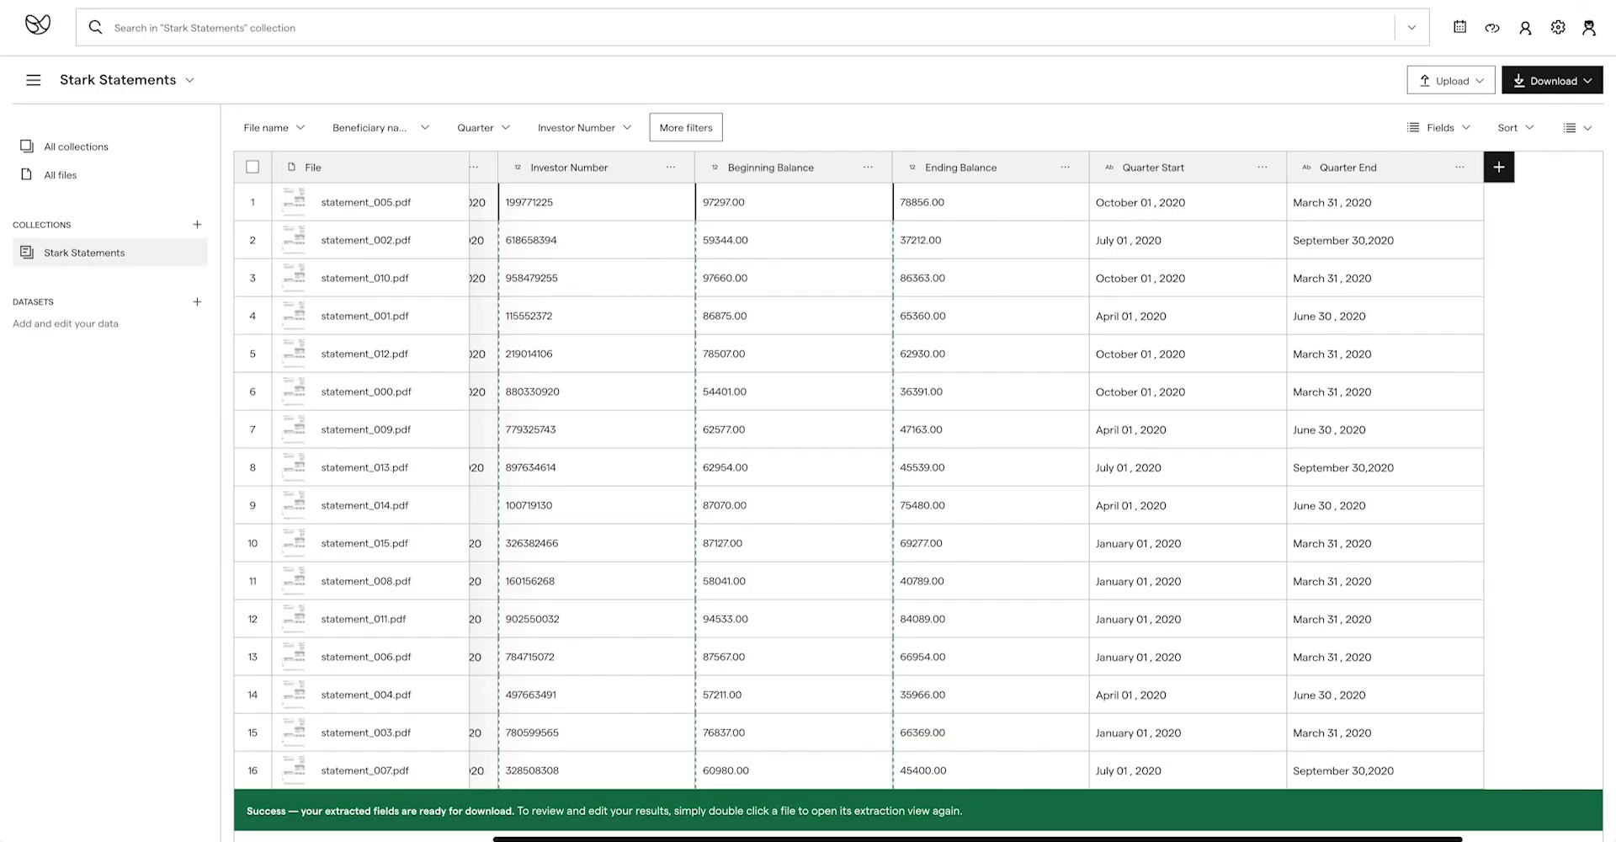
# - Upload statement_016, statement_017 and statement_018, and check their Quarter End values
pyautogui.moveTo(1086, 377); pyautogui.dragTo(925, 430)
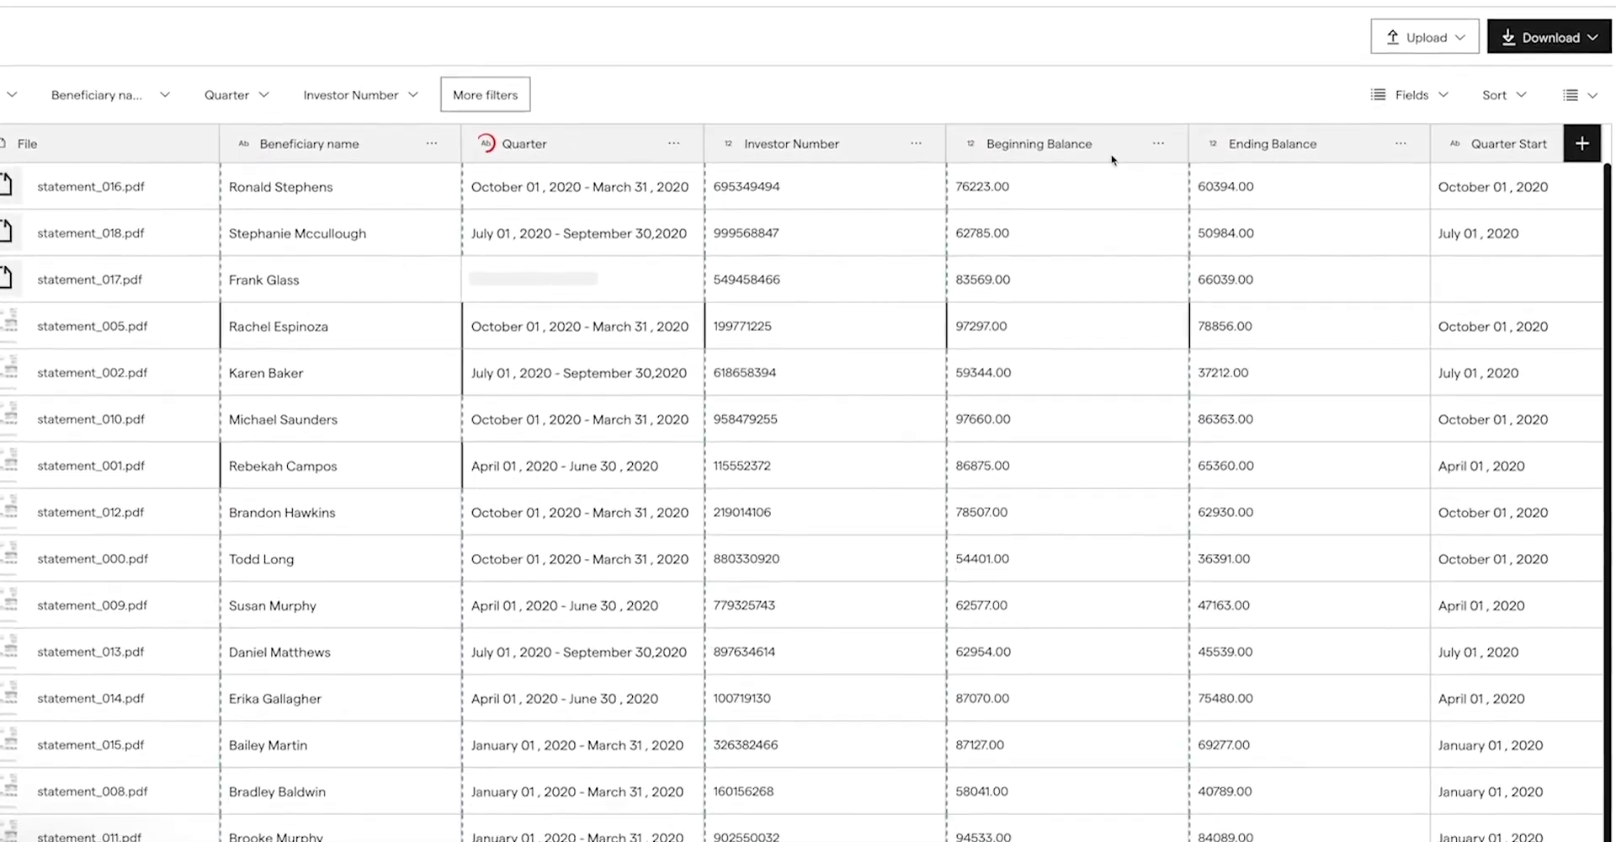
pyautogui.hscroll(4, 1105, 157)
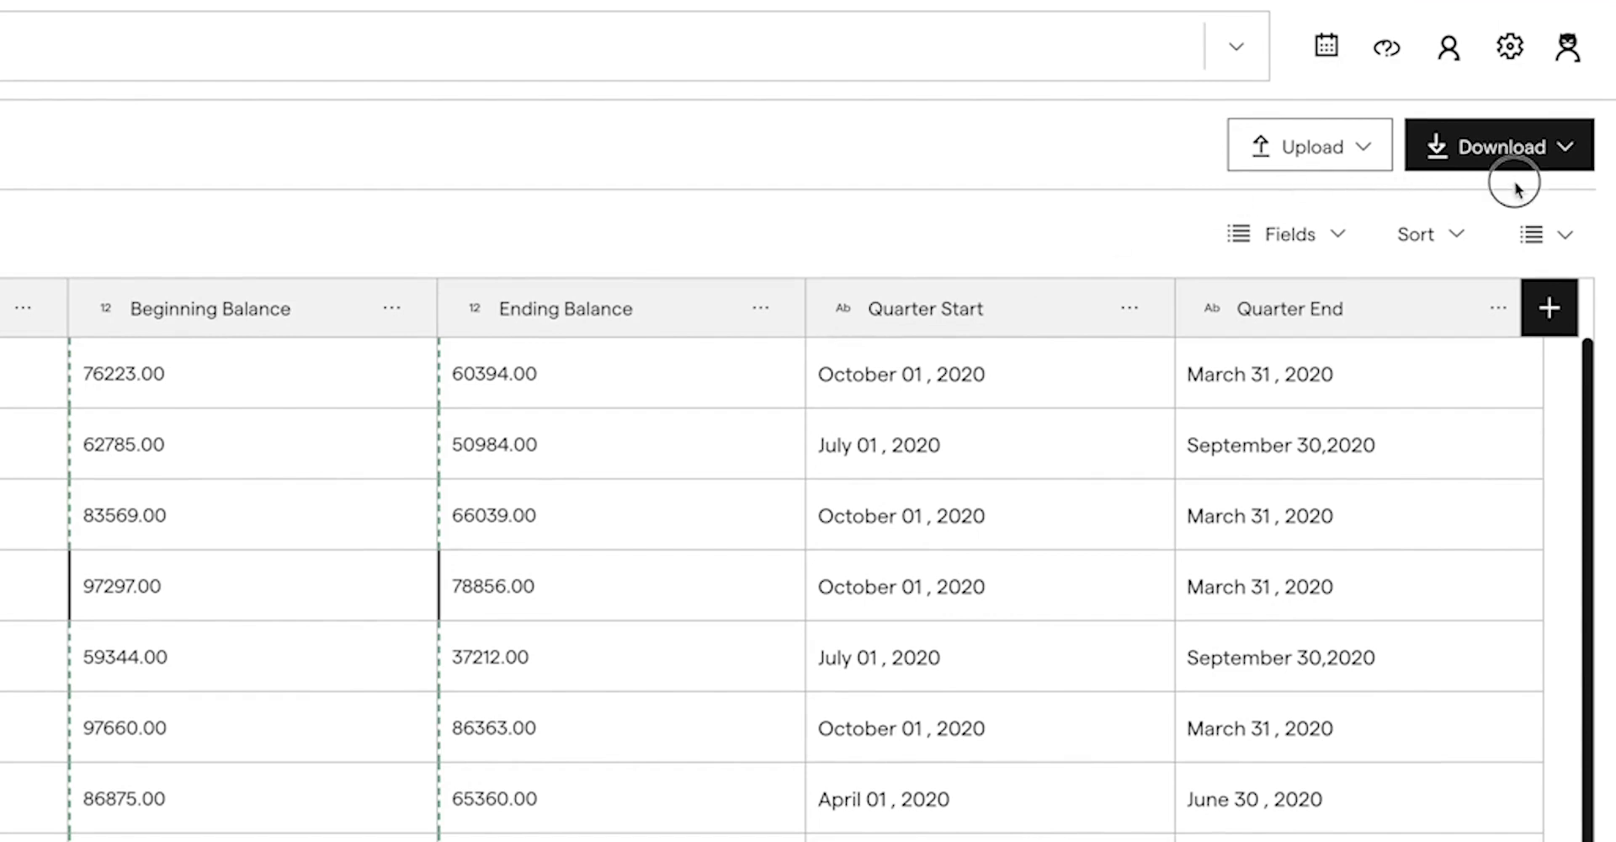
pyautogui.click(1530, 155)
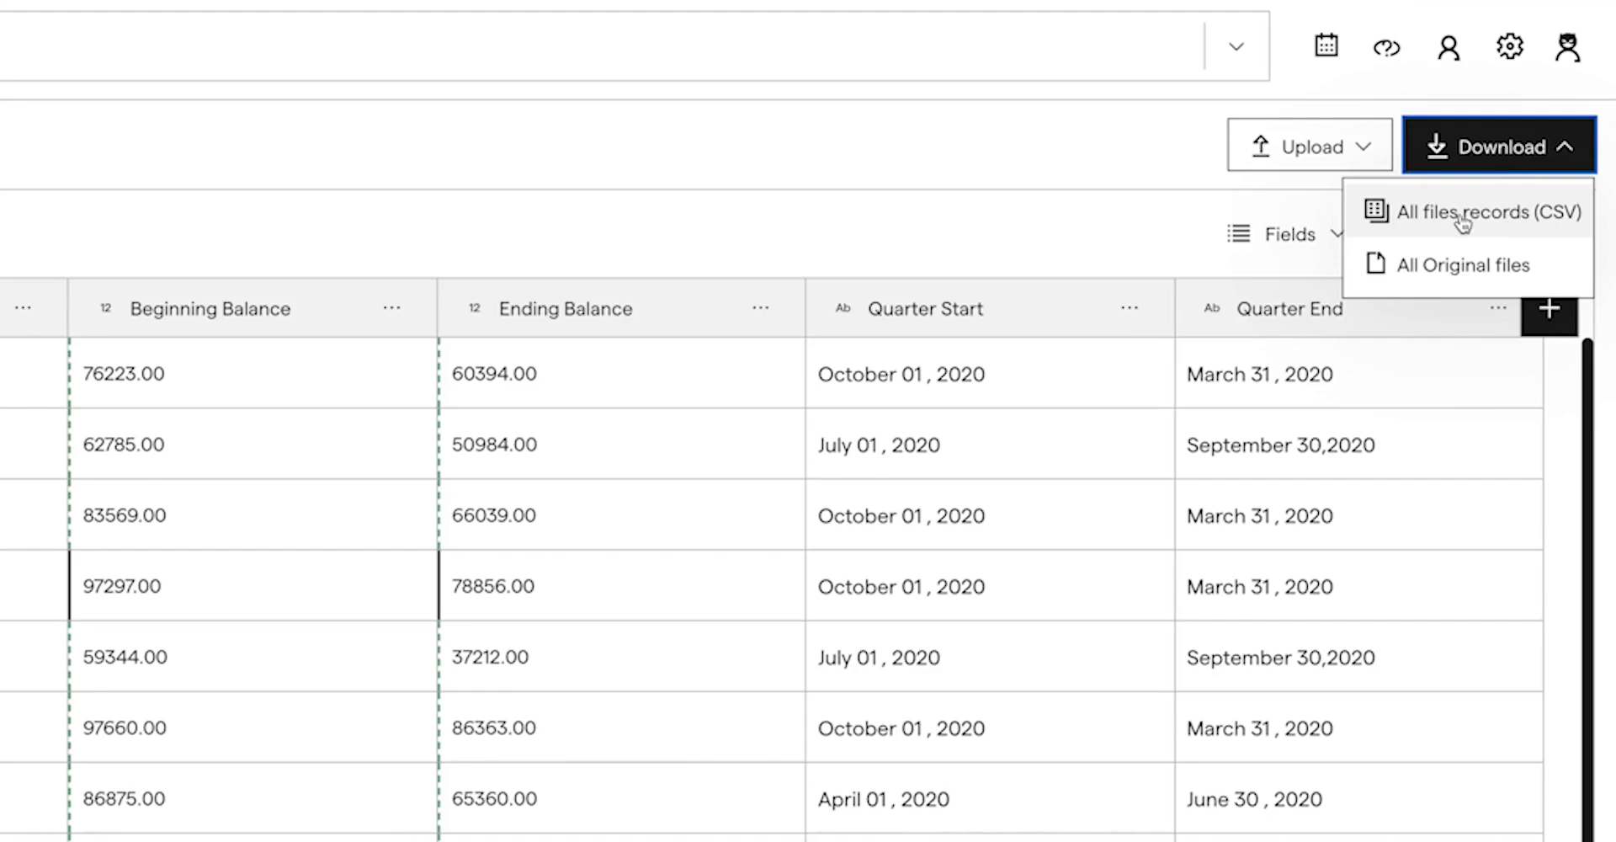
# - Download all file records as CSV, then bring up the Help options
pyautogui.click(1104, 162)
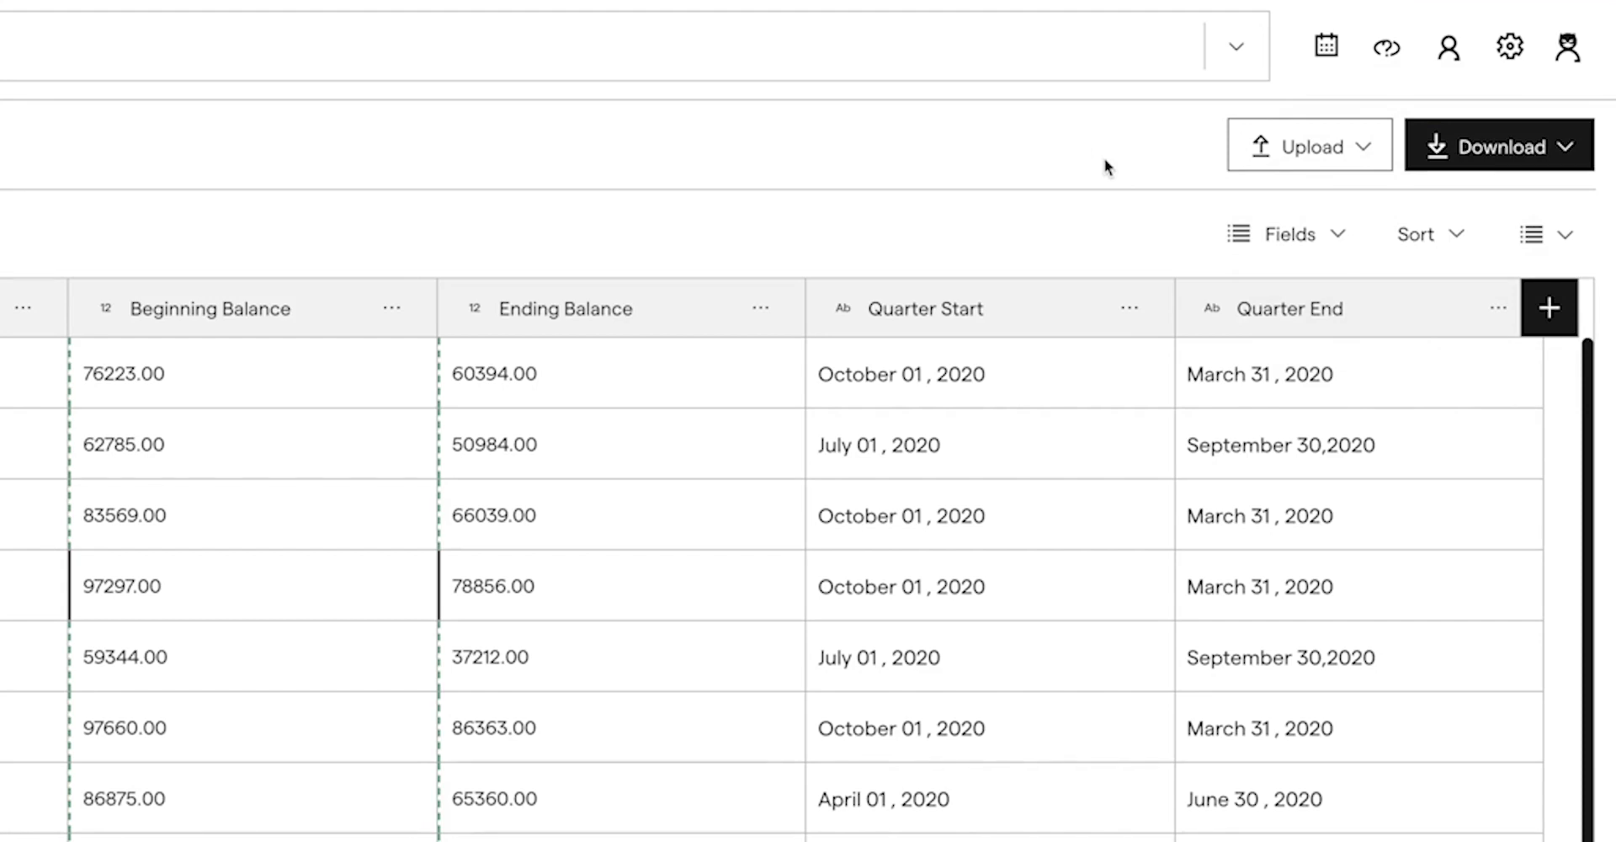
pyautogui.click(1385, 52)
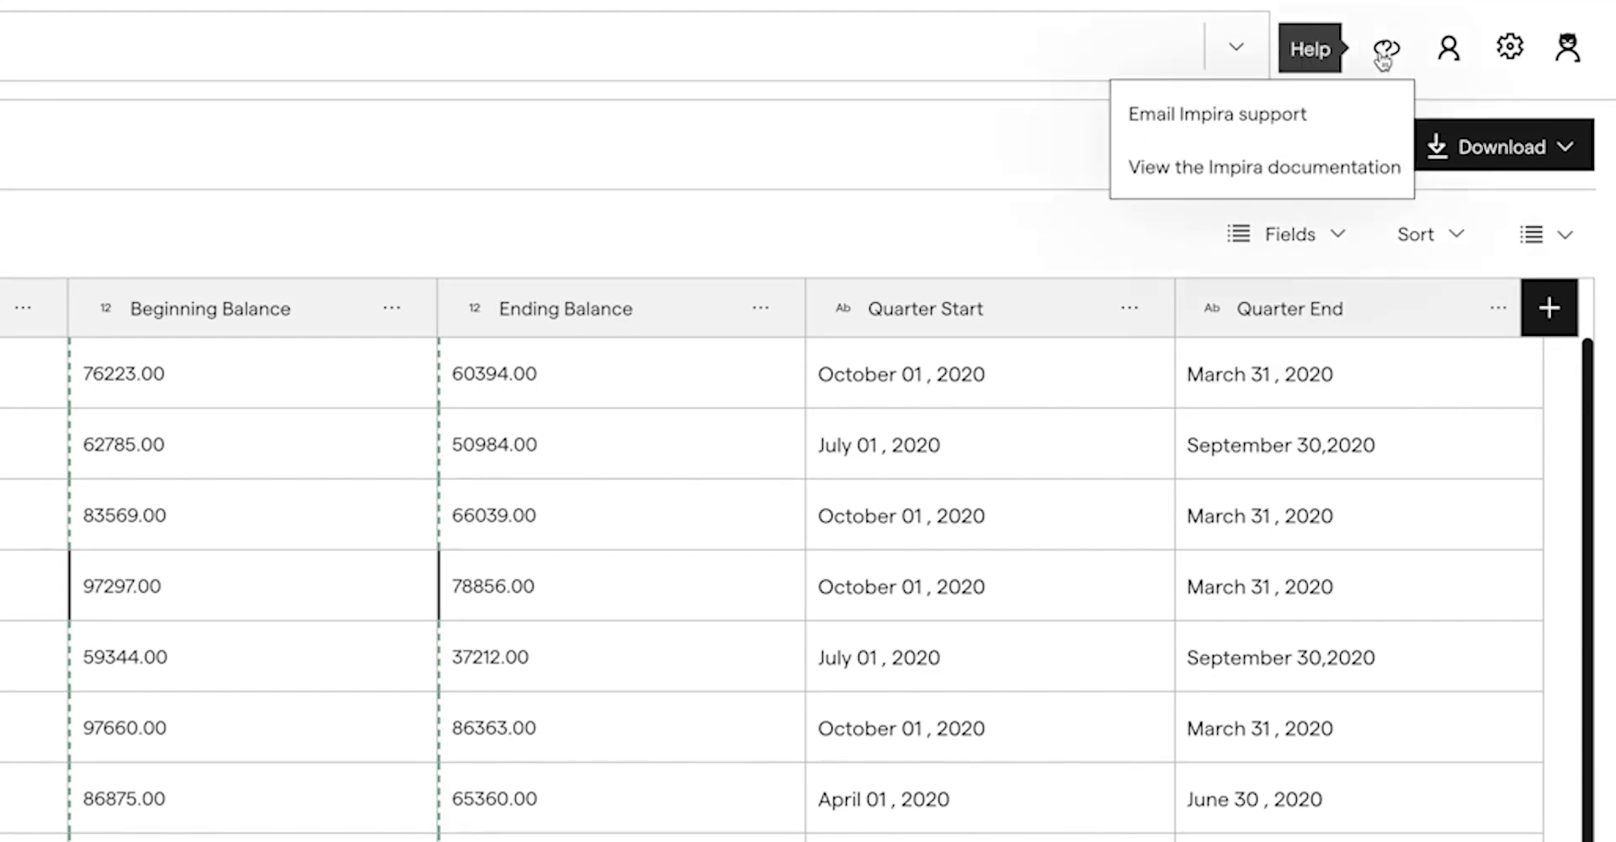